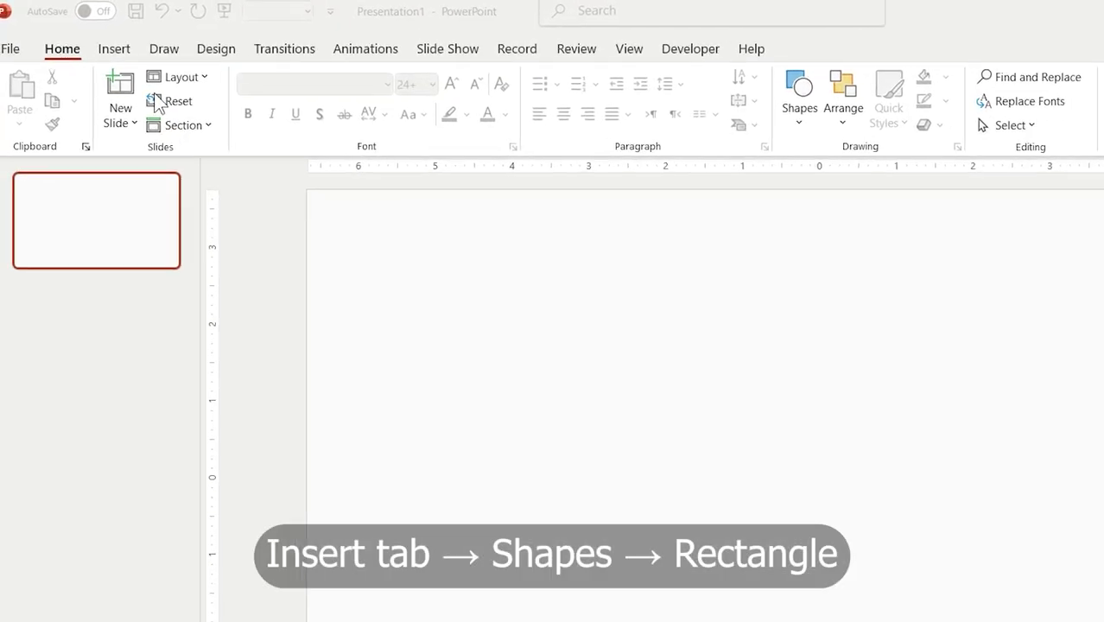
# Step: Draw a rectangle and stretch it into a wide blue bar
pyautogui.click(149, 67)
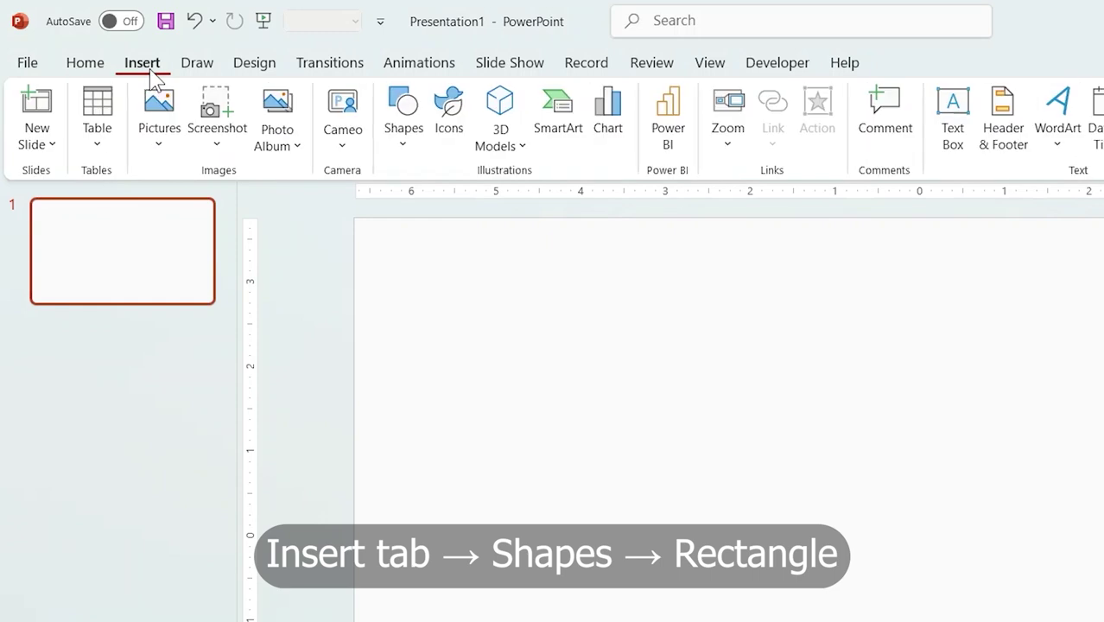
pyautogui.click(406, 137)
pyautogui.click(482, 210)
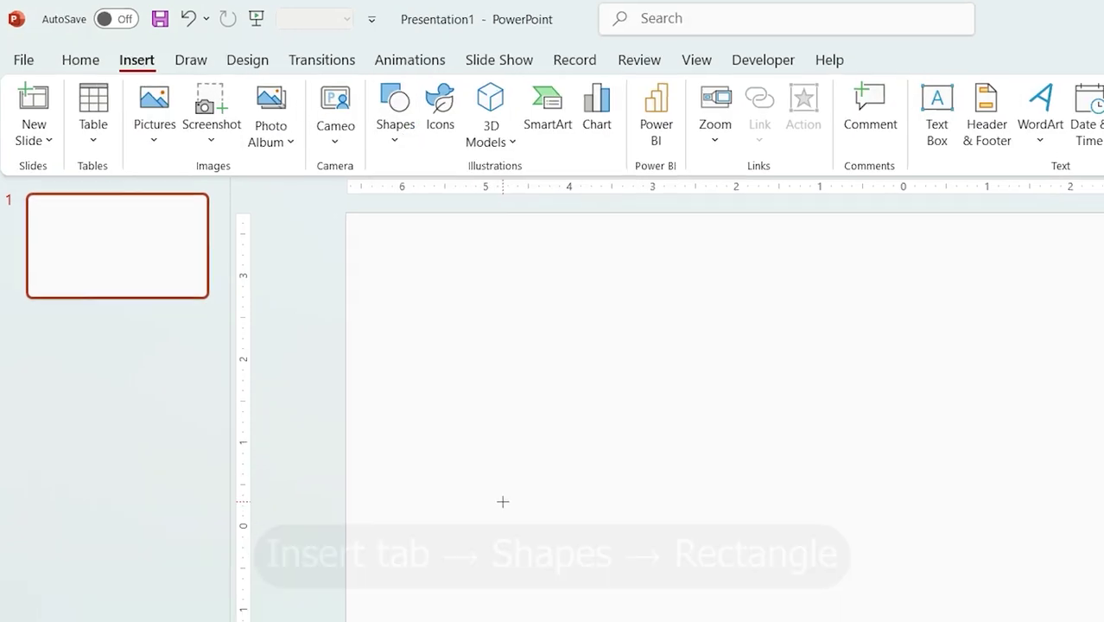
pyautogui.moveTo(660, 488); pyautogui.dragTo(861, 609)
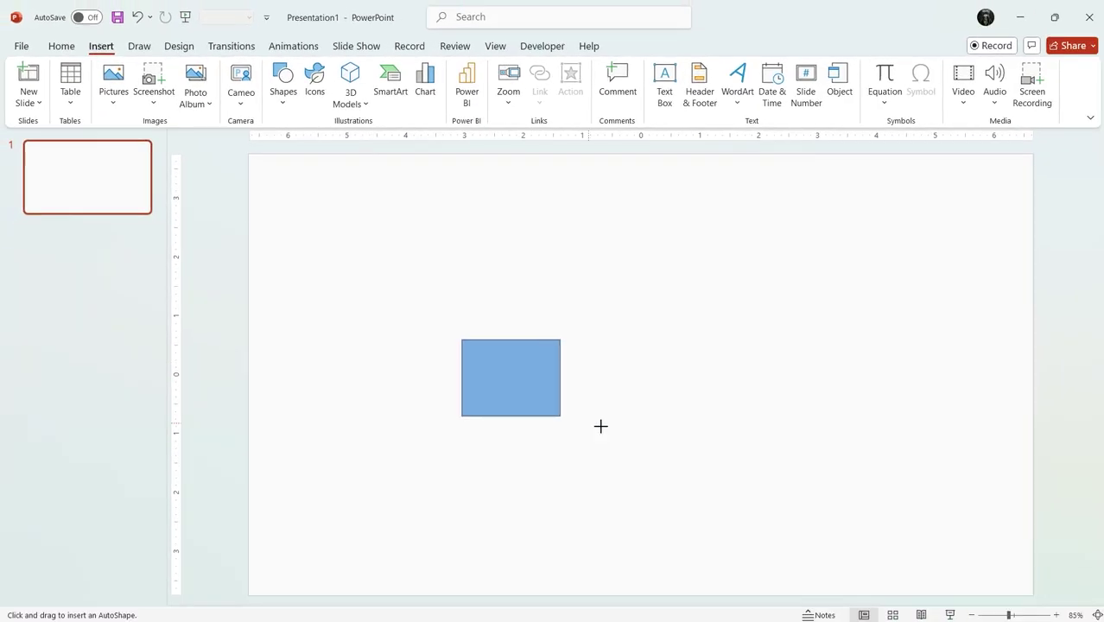
pyautogui.moveTo(600, 426); pyautogui.dragTo(833, 447)
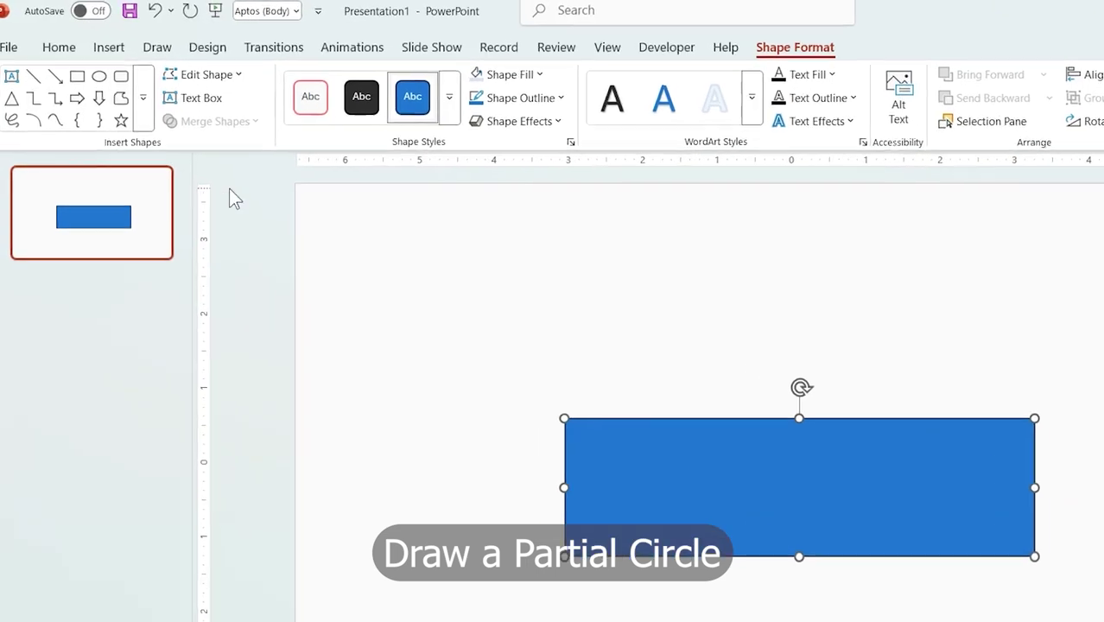
# Step: Add a partial circle, reshape it into a half-circle and attach it to the bar's left end
pyautogui.click(127, 86)
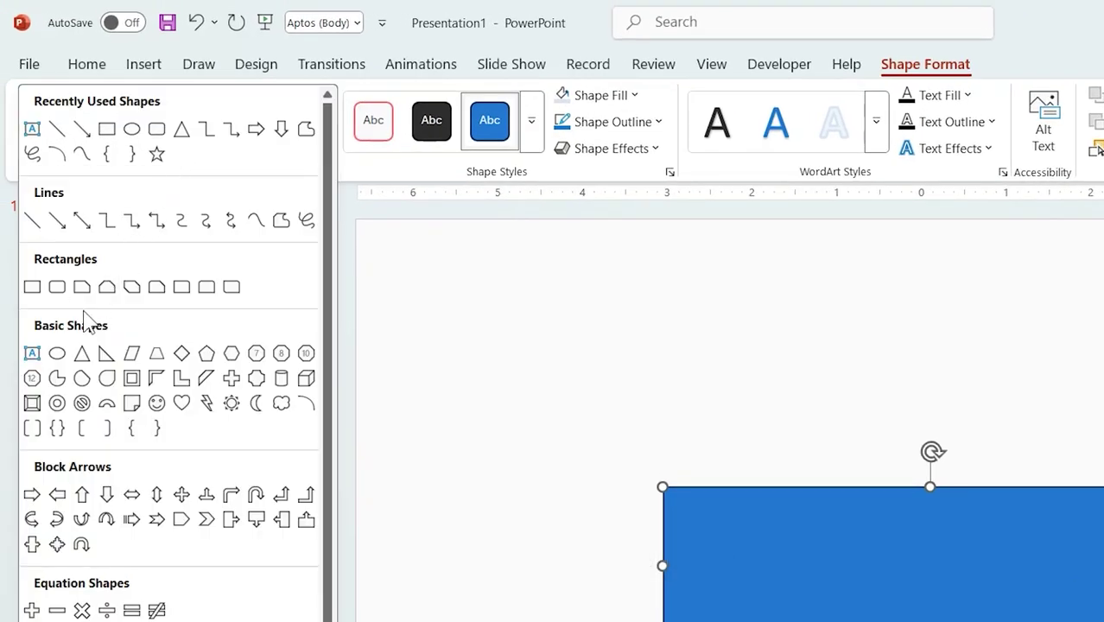
pyautogui.click(57, 378)
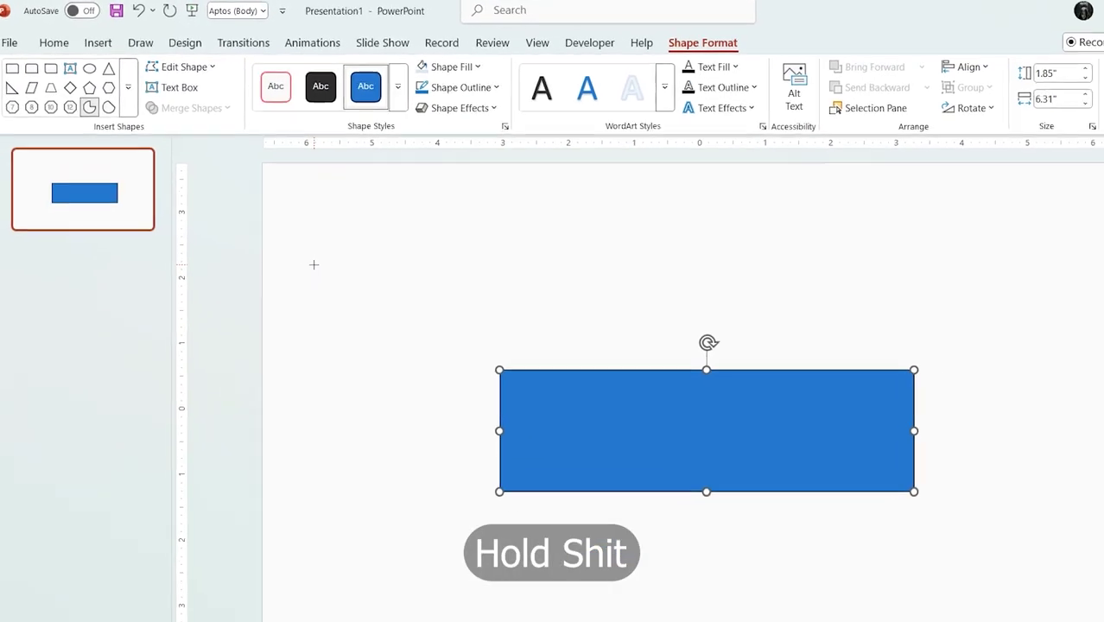
pyautogui.moveTo(360, 288); pyautogui.dragTo(442, 363)
pyautogui.moveTo(440, 318); pyautogui.dragTo(370, 394)
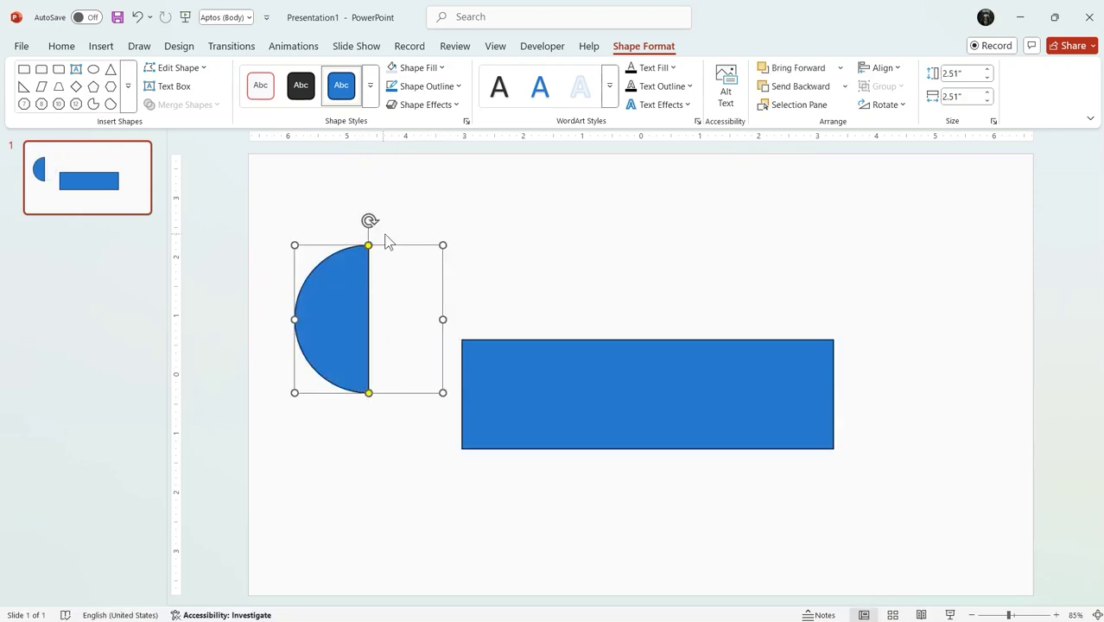
pyautogui.moveTo(389, 245); pyautogui.dragTo(482, 306)
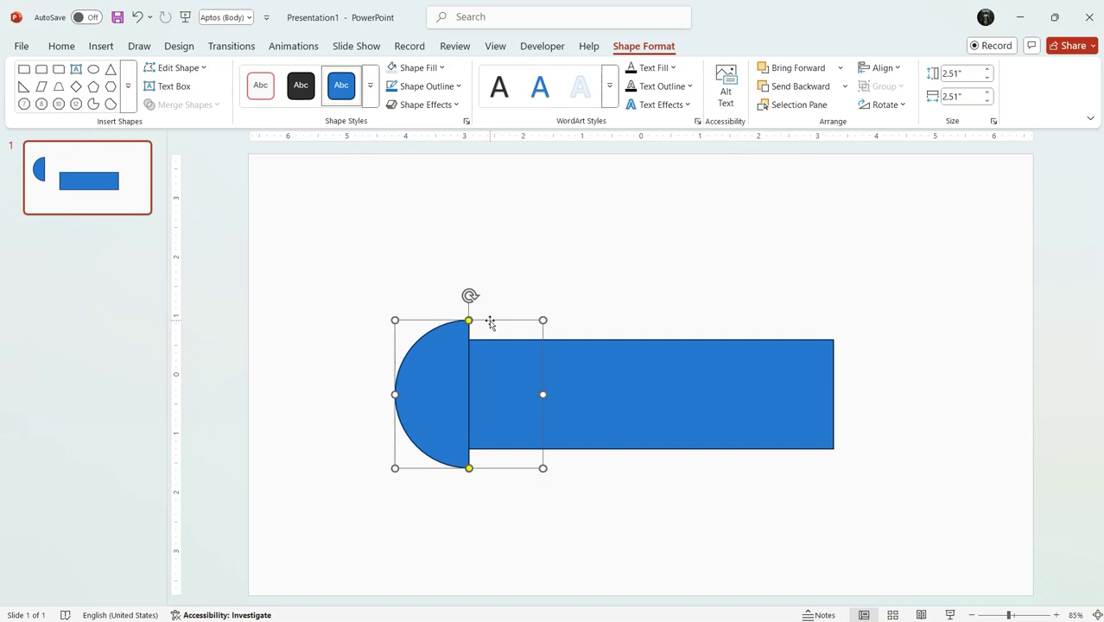
# Step: Duplicate the half-circle, flip it horizontally and move it to the bar's right end
pyautogui.hotkey('ctrl', 'd')
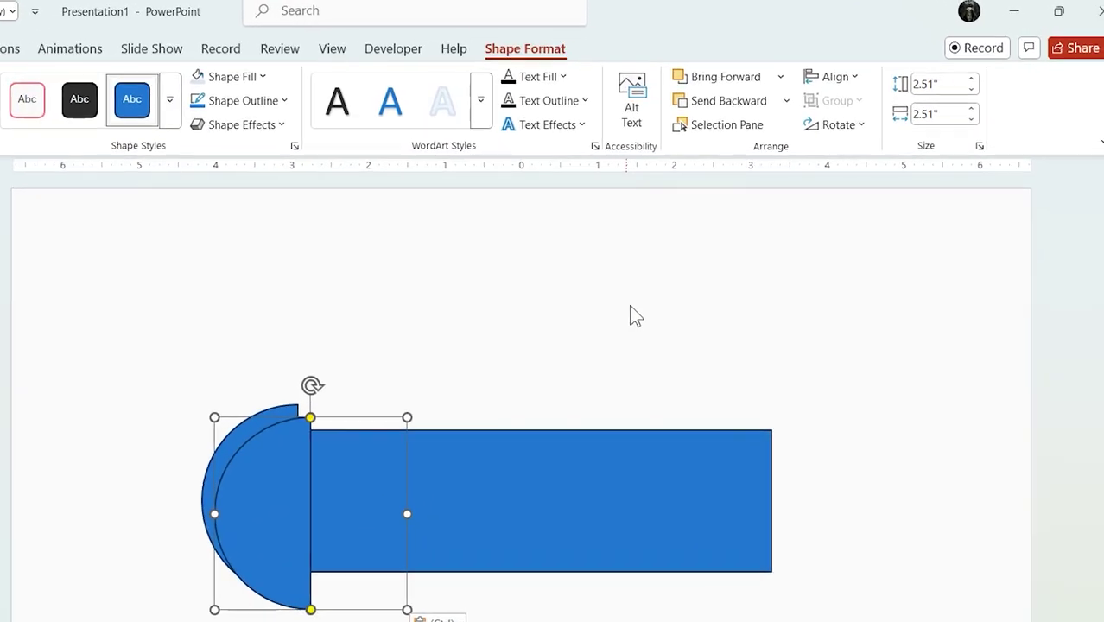
pyautogui.click(840, 127)
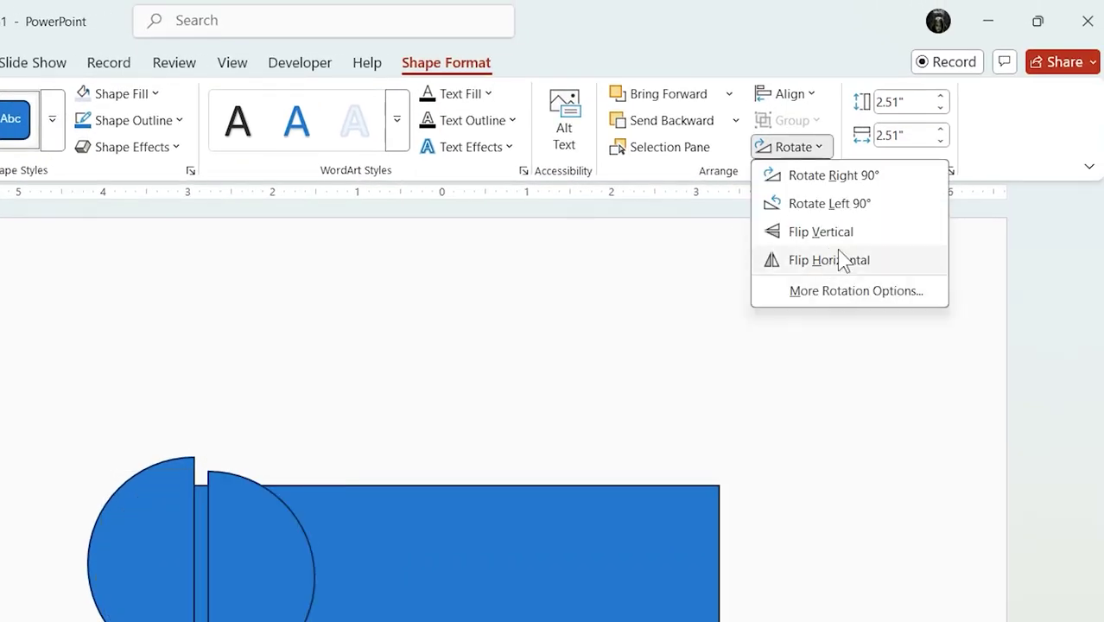
pyautogui.click(842, 261)
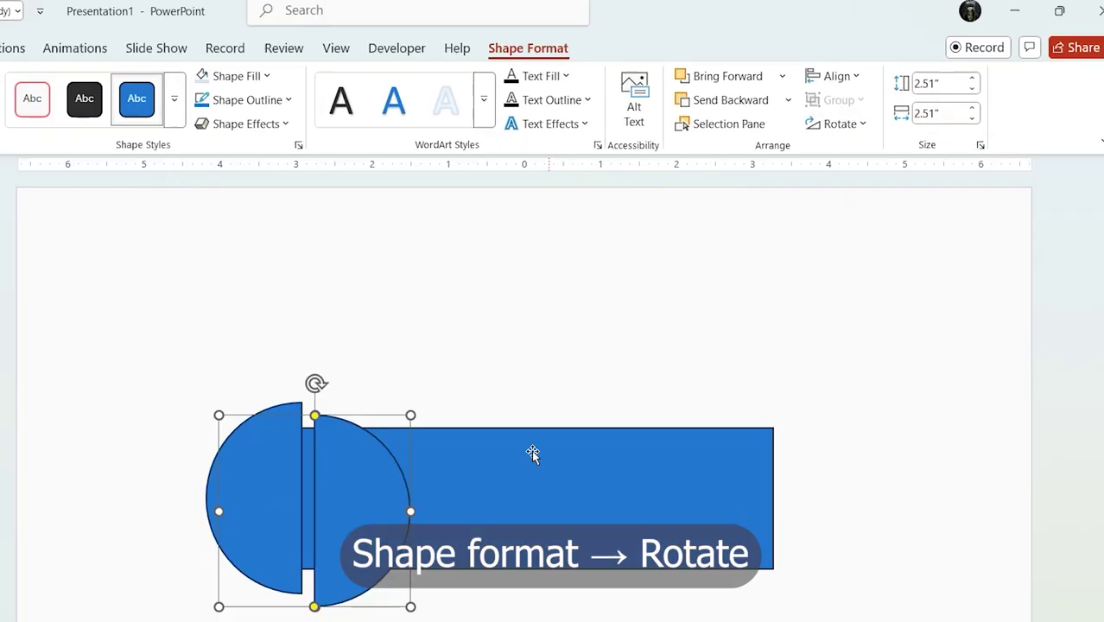
pyautogui.moveTo(512, 402); pyautogui.dragTo(821, 403)
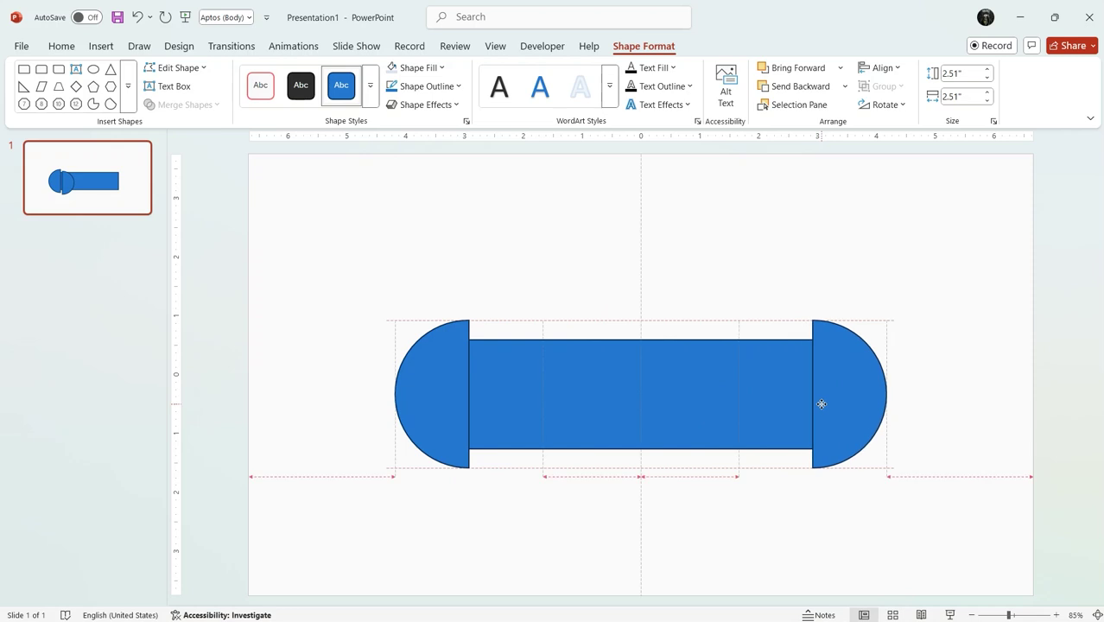
# Step: Paste the '1960s–1970s Early Concepts' label and centre it on the bar
pyautogui.hotkey('ctrl', 'v')
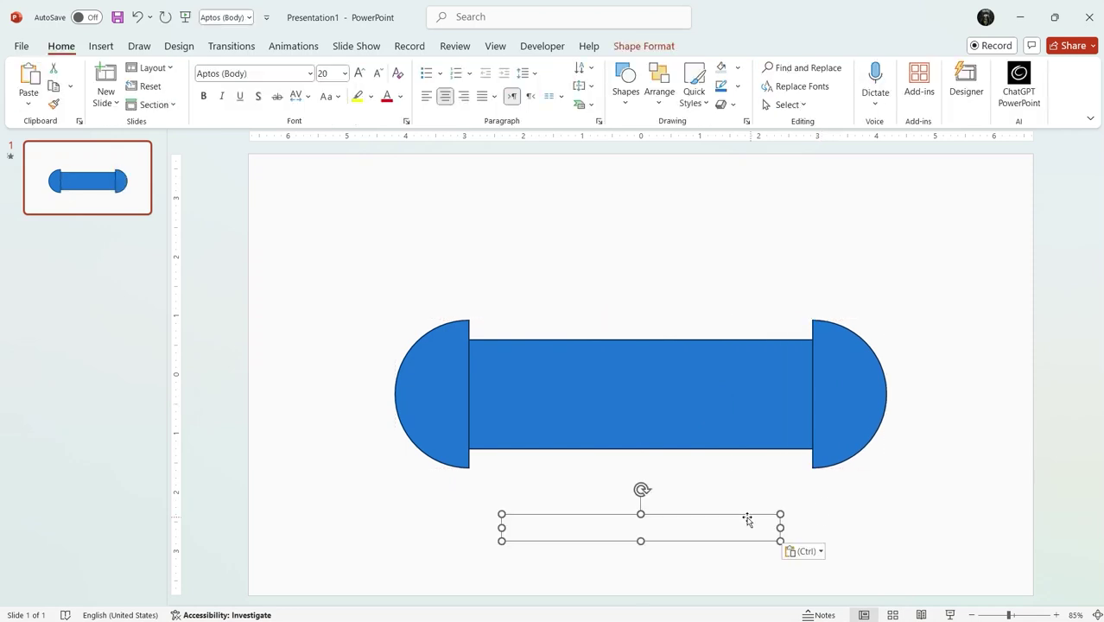
pyautogui.press('Delete')
pyautogui.hotkey('ctrl', 'v')
pyautogui.moveTo(730, 426); pyautogui.dragTo(730, 388)
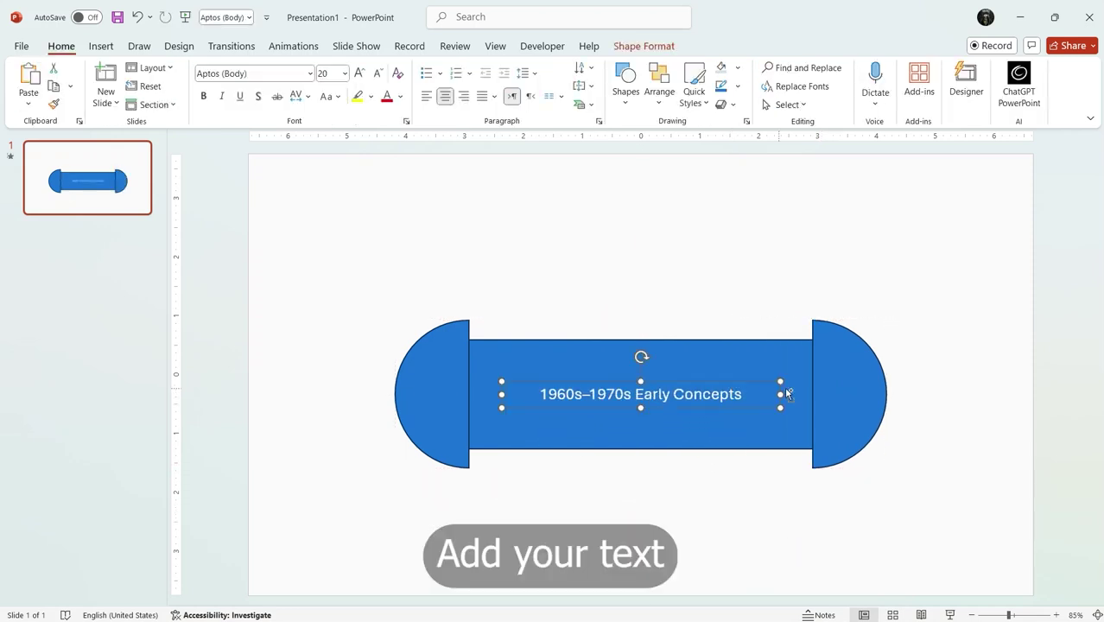
pyautogui.keyDown('shift'); pyautogui.click(834, 388); pyautogui.keyUp('shift')
# Step: Group the bar, its label and the right half-circle together
pyautogui.keyDown('shift'); pyautogui.click(721, 442); pyautogui.keyUp('shift')
pyautogui.rightClick(721, 443)
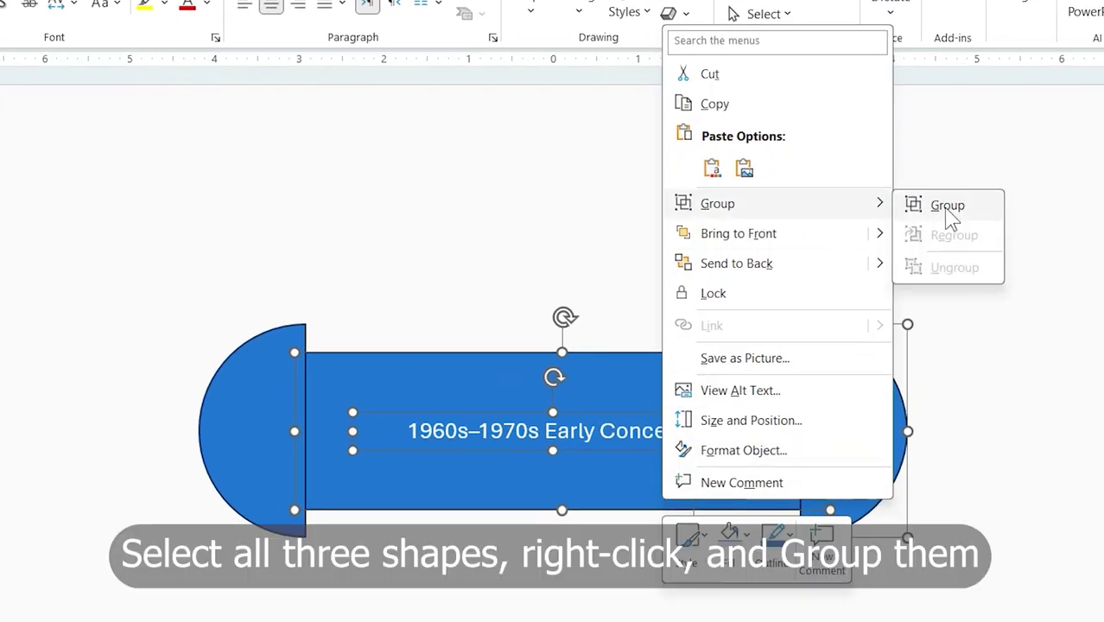
pyautogui.click(948, 211)
# Step: In the Selection Pane, move the left half-circle (Partial Circle 5) above the group
pyautogui.click(246, 387)
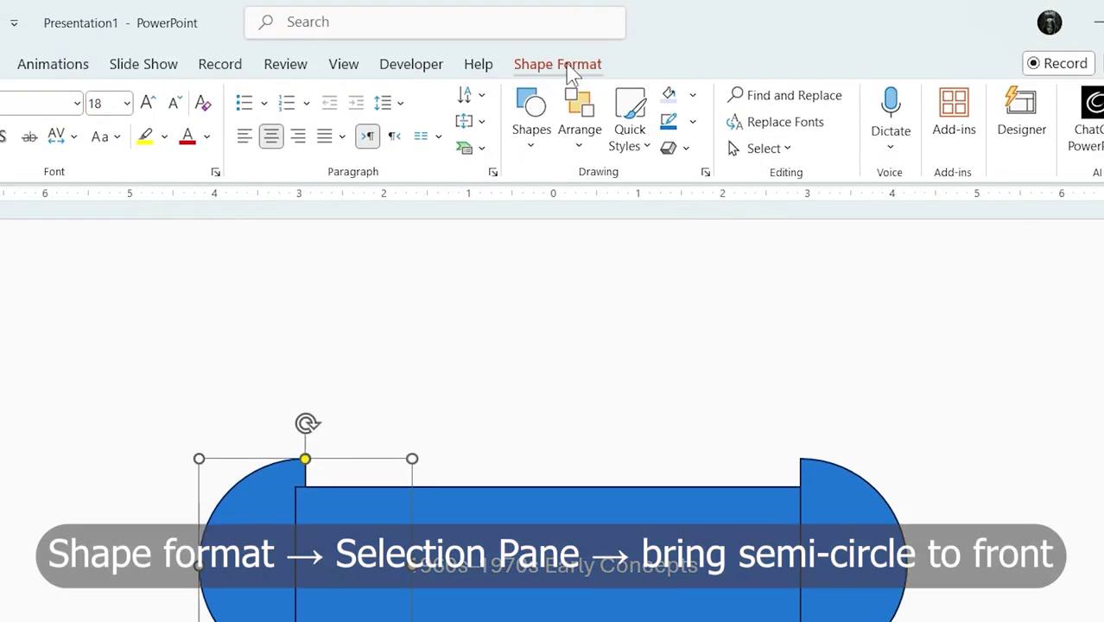
pyautogui.click(566, 67)
pyautogui.click(802, 148)
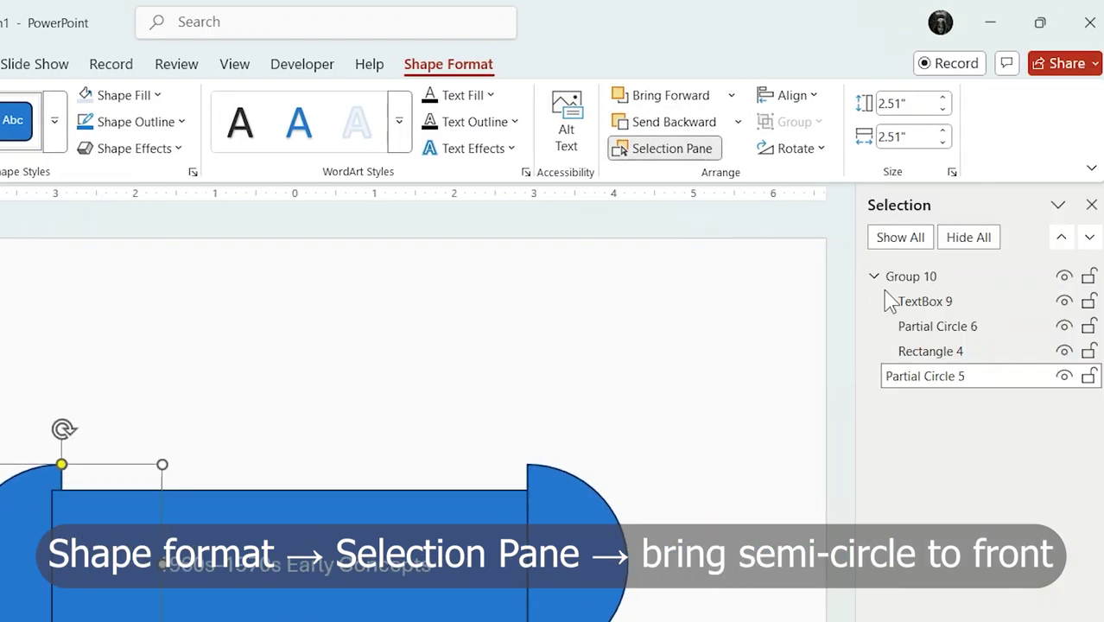
pyautogui.moveTo(932, 285); pyautogui.dragTo(929, 266)
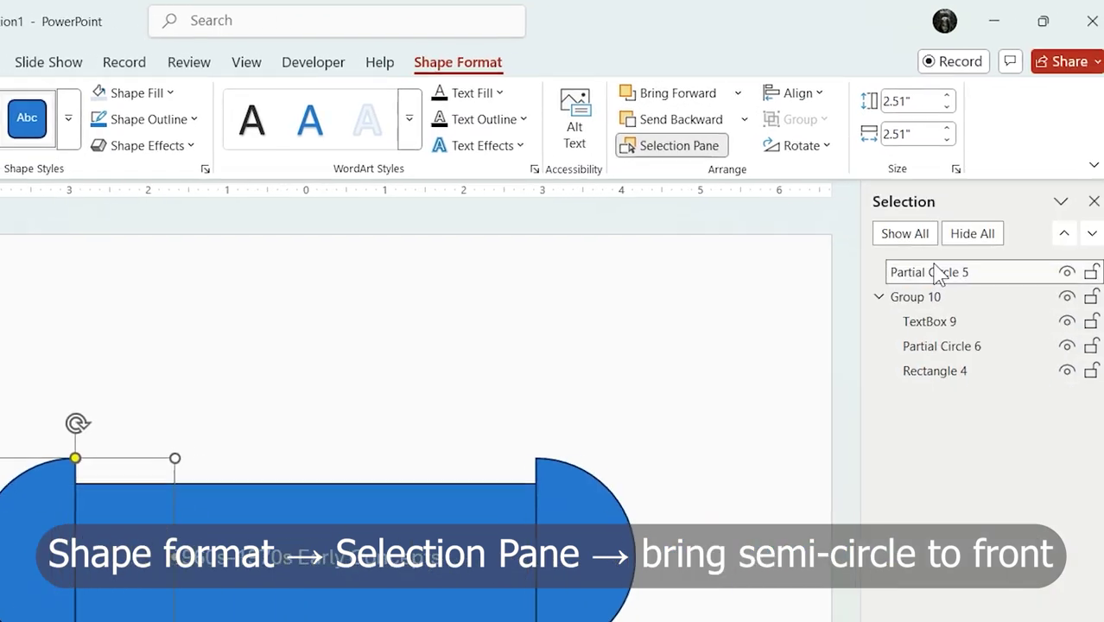
# Step: Nudge Group 10 left until its right cap and the left half-circle form a full circle
pyautogui.click(680, 450)
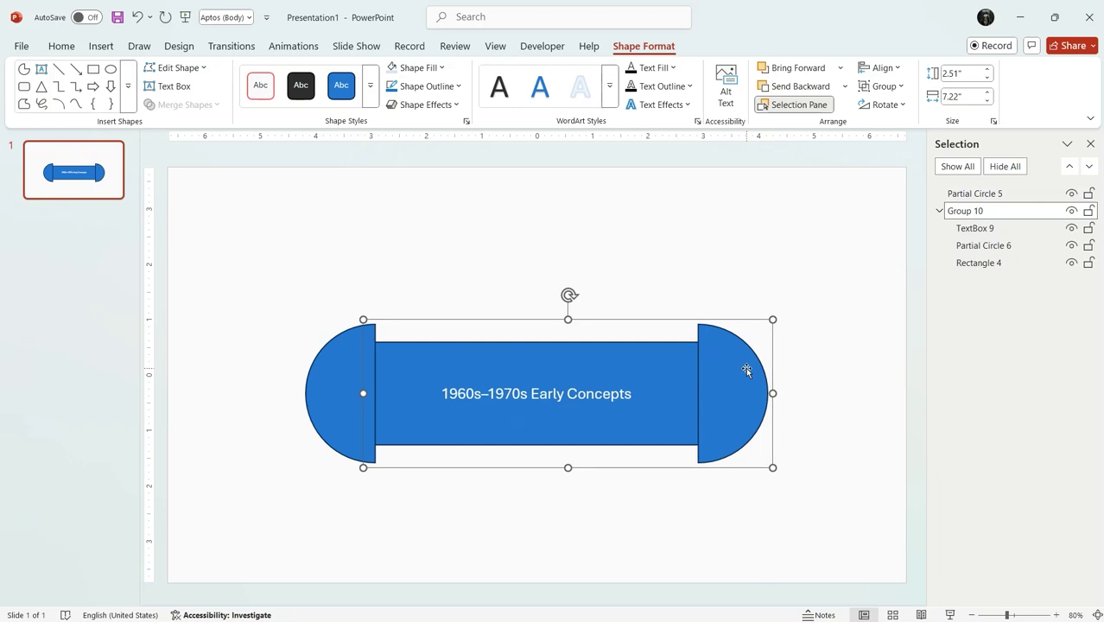
pyautogui.press('Left')
pyautogui.press('Left')
pyautogui.press('Left')
pyautogui.press('Left')
pyautogui.press('Left')
pyautogui.press('Left')
pyautogui.press('Left')
pyautogui.press('Left')
pyautogui.press('Left')
pyautogui.press('Left')
pyautogui.press('Left')
pyautogui.press('Left')
pyautogui.press('Left')
pyautogui.press('Left')
pyautogui.press('Left')
pyautogui.press('Left')
pyautogui.press('Left')
pyautogui.press('Left')
pyautogui.press('Left')
pyautogui.press('Left')
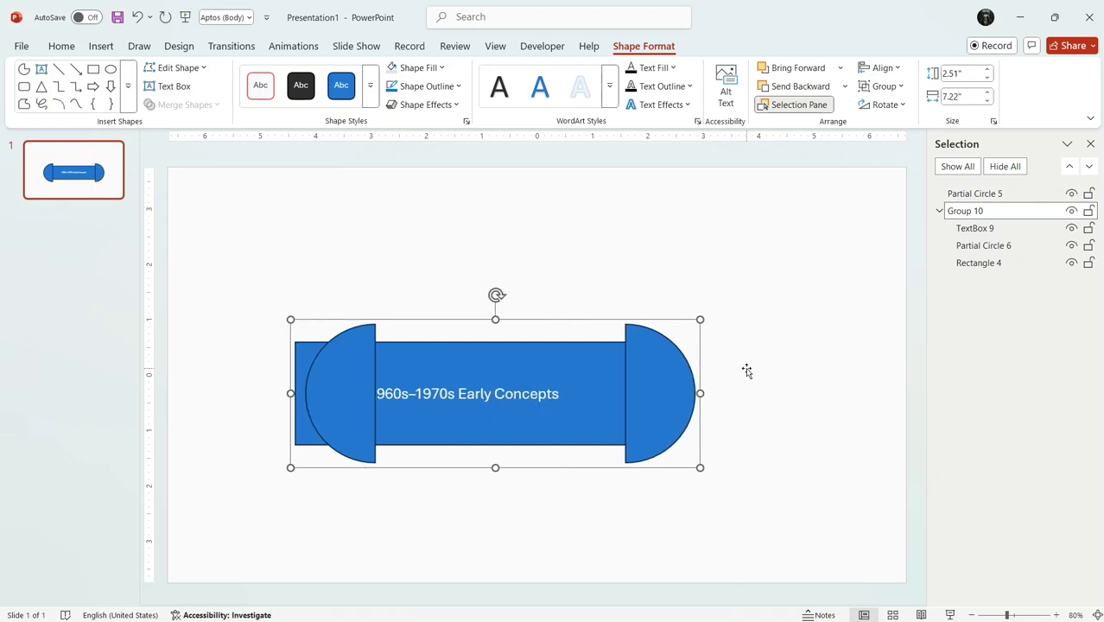
pyautogui.press('Left')
pyautogui.press('Left')
pyautogui.press('Left')
pyautogui.press('Left')
pyautogui.press('Left')
pyautogui.press('Left')
pyautogui.press('Left')
pyautogui.press('Left')
pyautogui.press('Left')
pyautogui.press('Left')
pyautogui.press('Left')
pyautogui.press('Left')
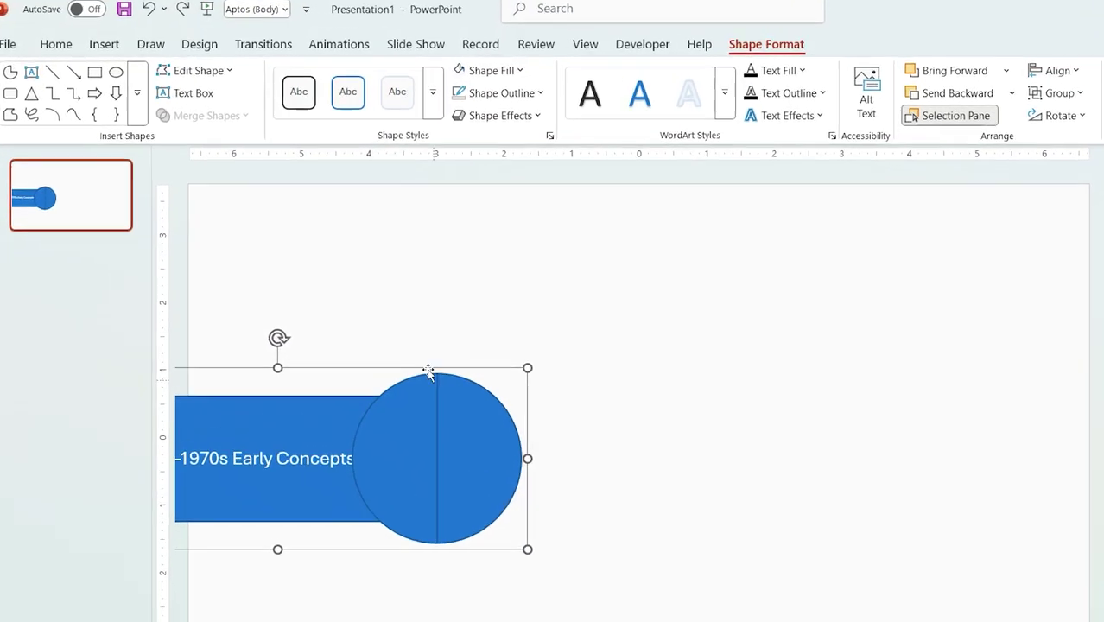
# Step: Apply the Right motion path from More Motion Paths to the bar group
pyautogui.click(432, 72)
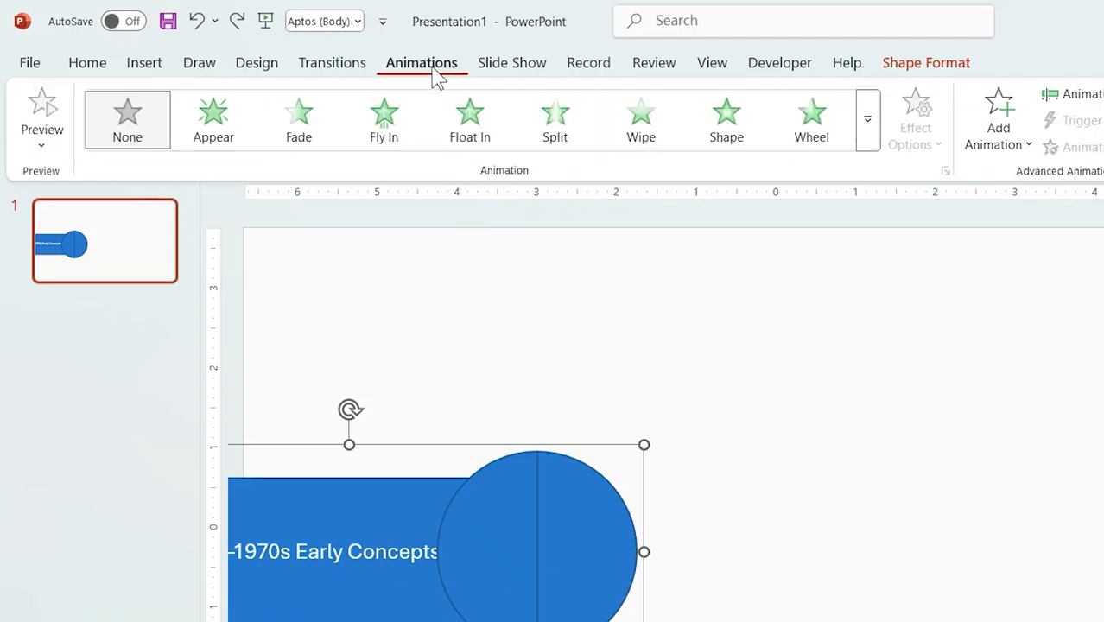
pyautogui.click(868, 124)
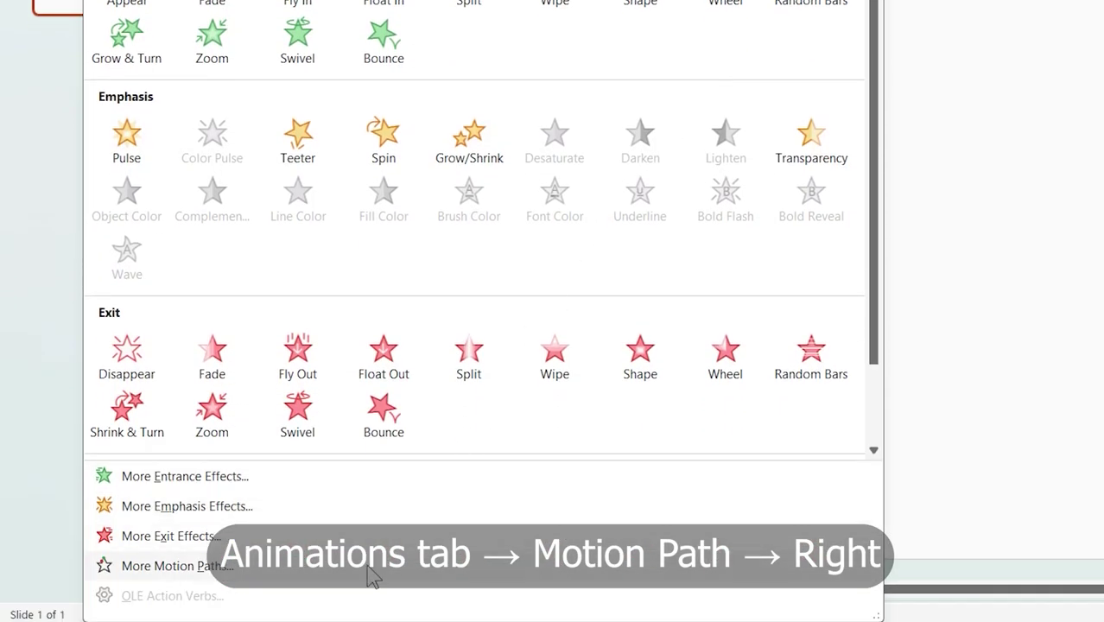
pyautogui.click(368, 569)
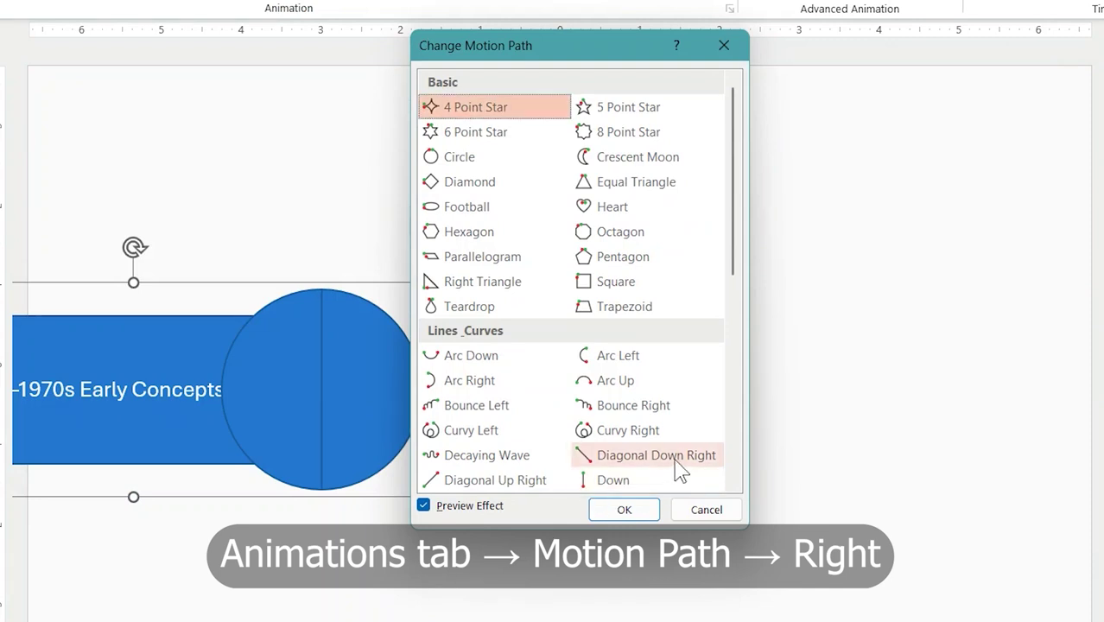
pyautogui.scroll(-5, 744, 444)
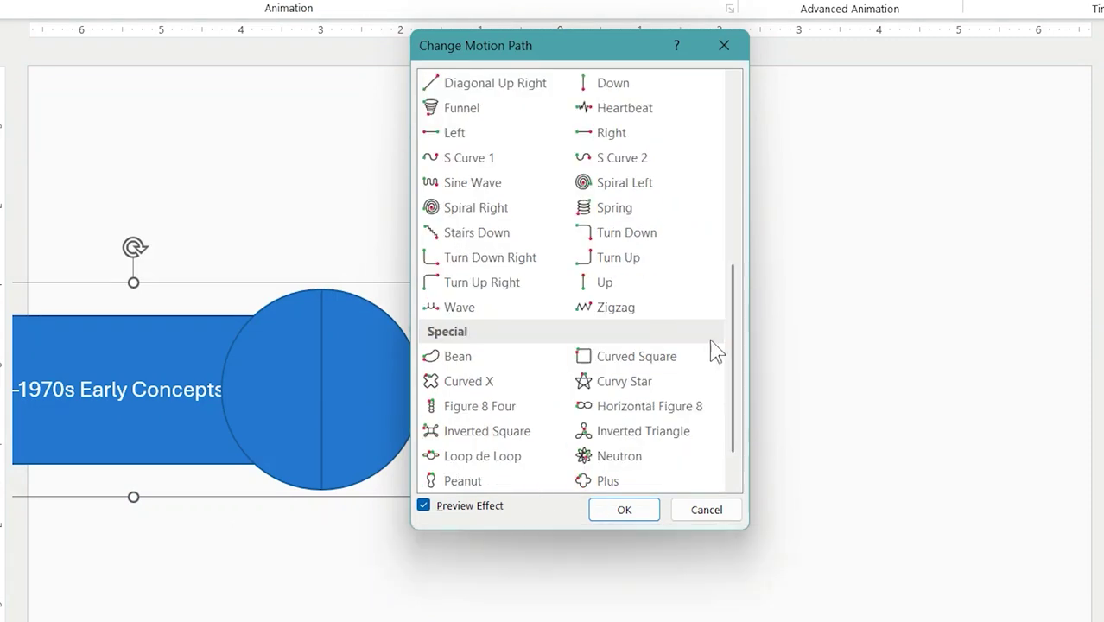
pyautogui.click(635, 132)
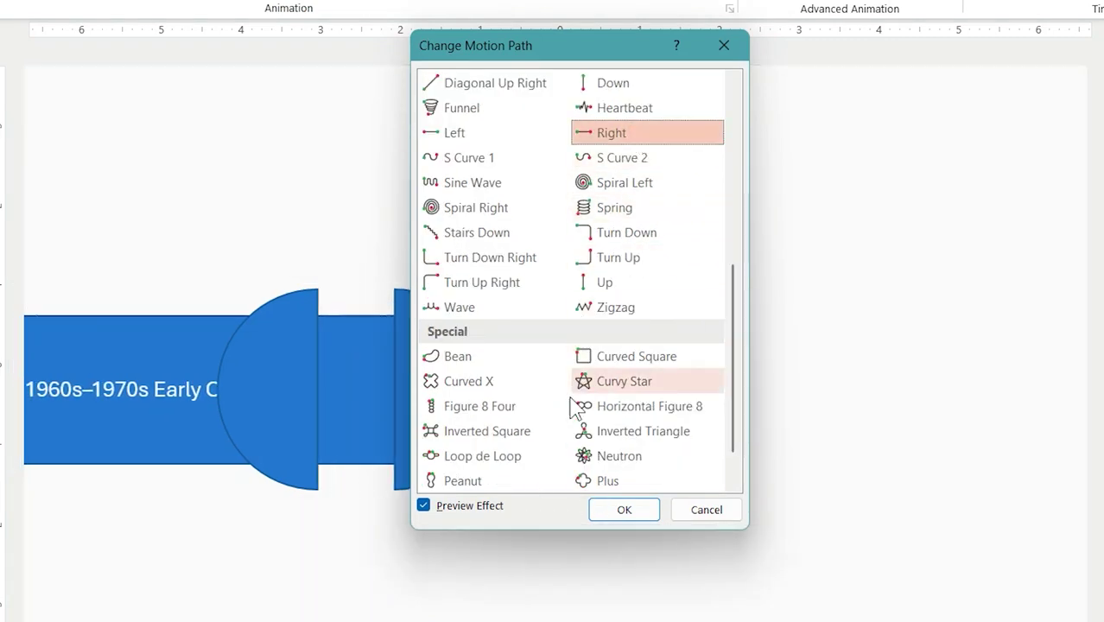
pyautogui.click(597, 509)
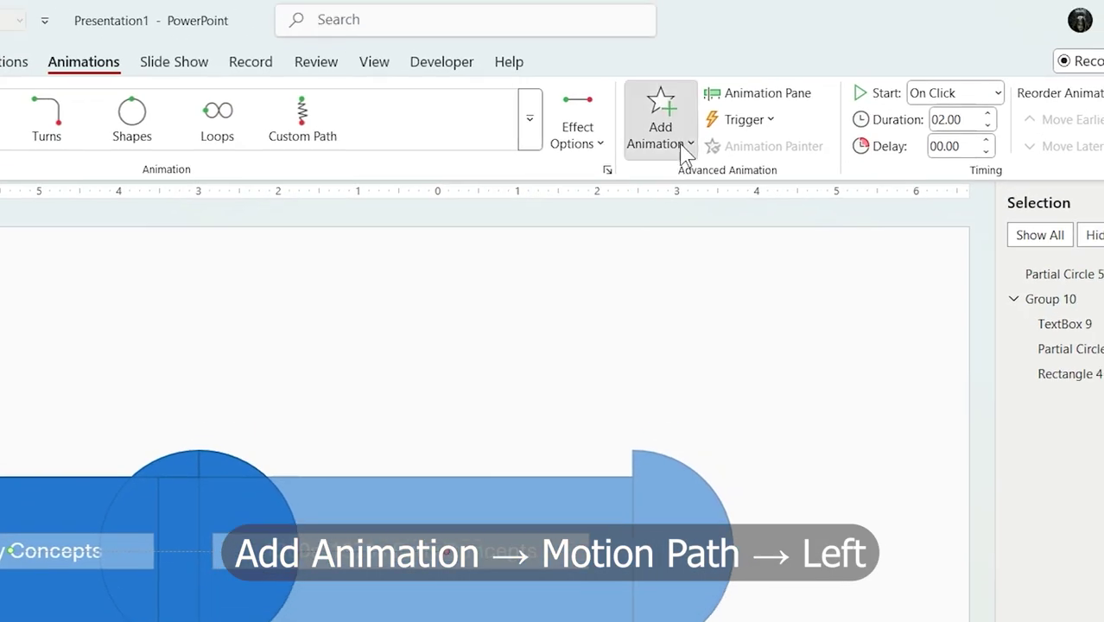
pyautogui.click(685, 143)
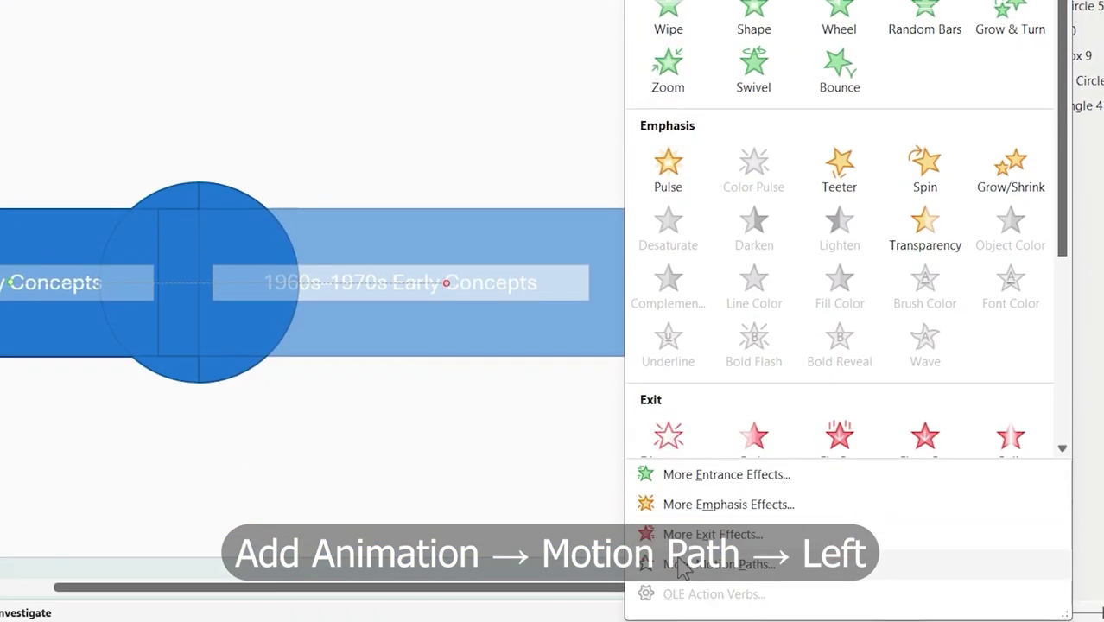
# Step: Add a Left motion path to Group 10 as its second animation
pyautogui.click(682, 567)
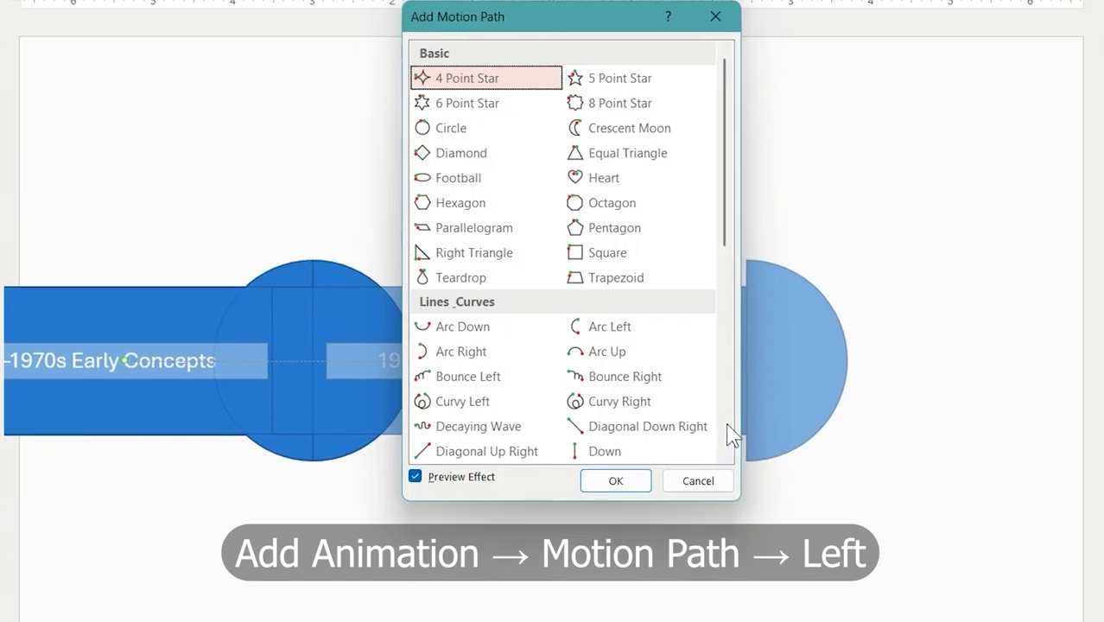
pyautogui.scroll(-5, 616, 356)
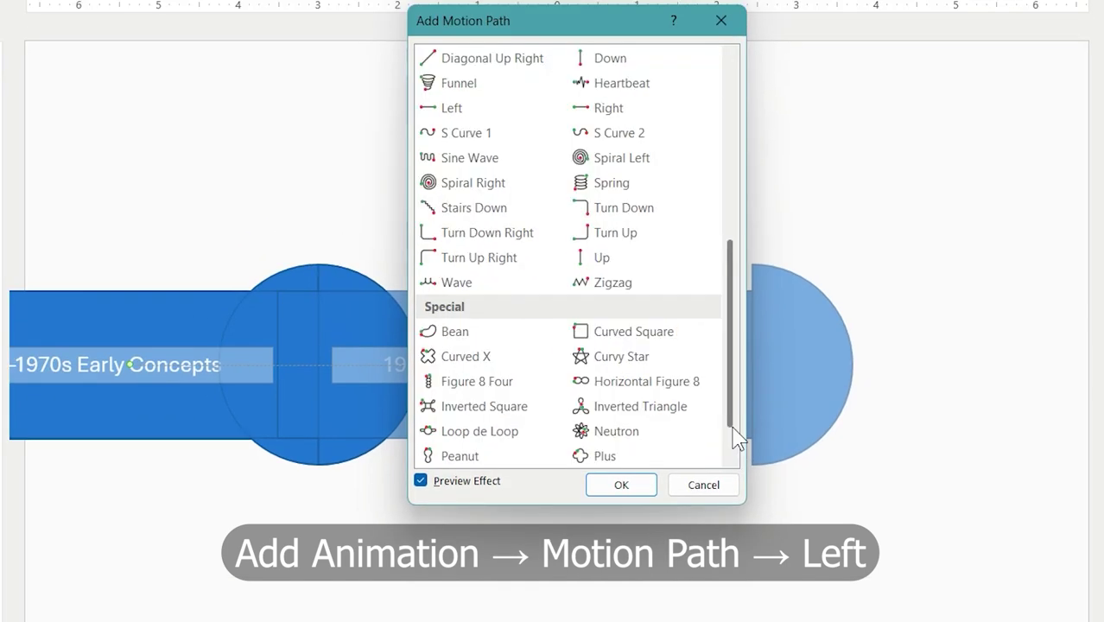
pyautogui.click(510, 109)
pyautogui.click(606, 485)
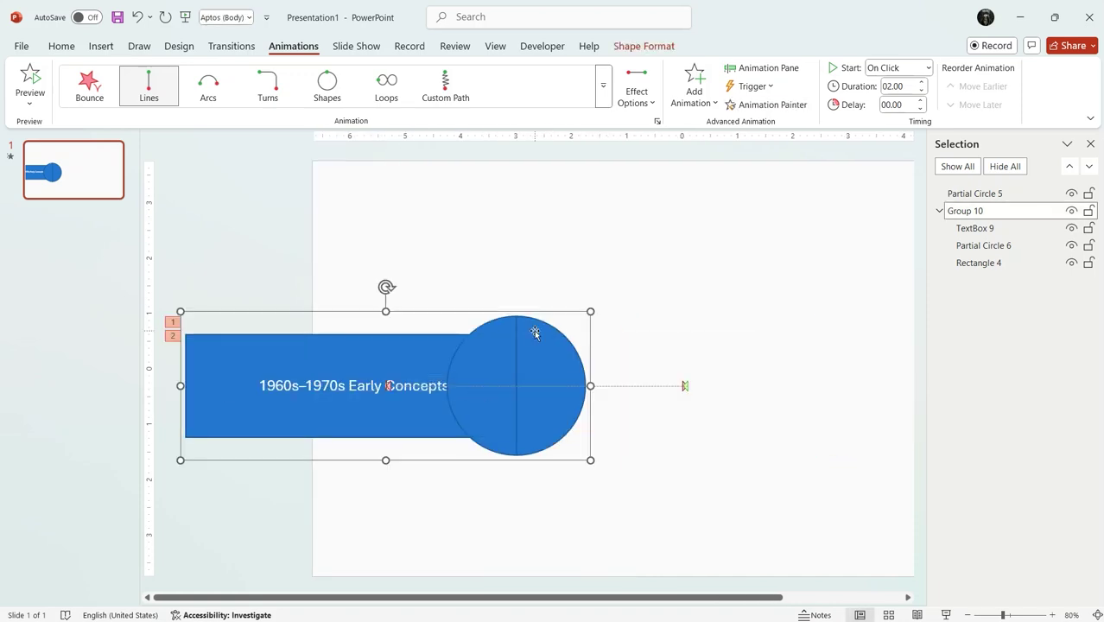
# Step: Set both Group 10 motion paths to trigger on click of Partial Circle 5, then preview
pyautogui.click(760, 70)
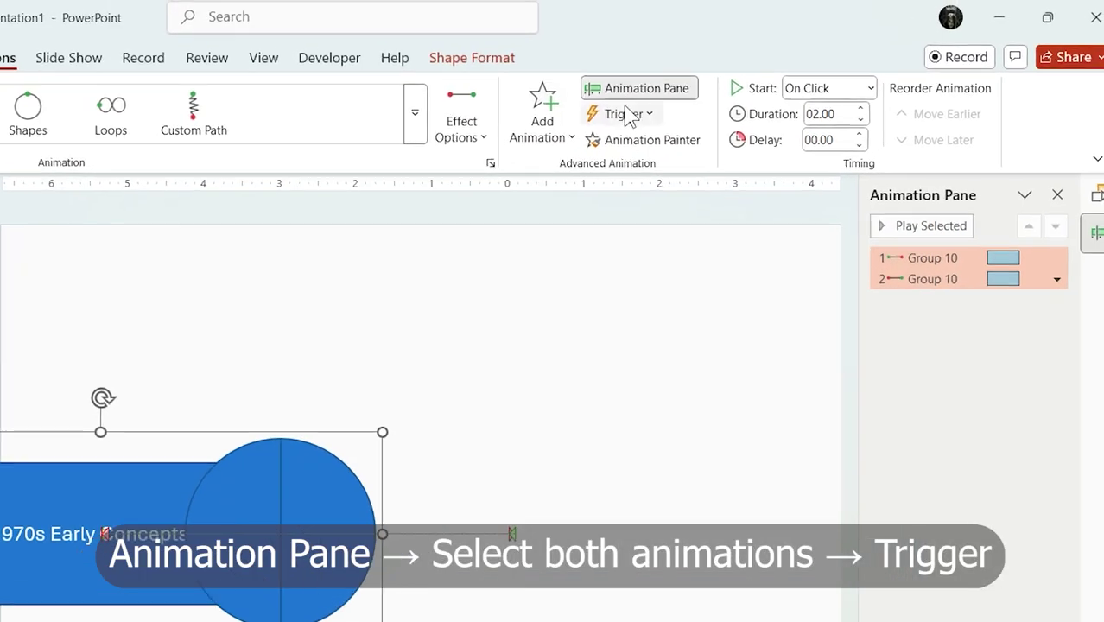
pyautogui.click(753, 86)
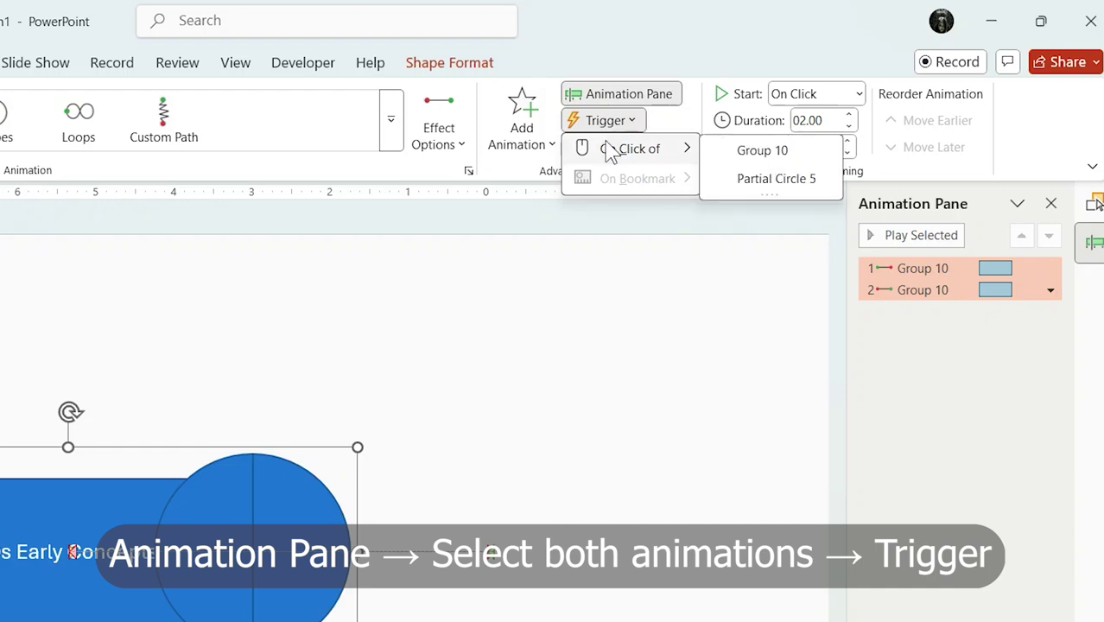
pyautogui.click(739, 178)
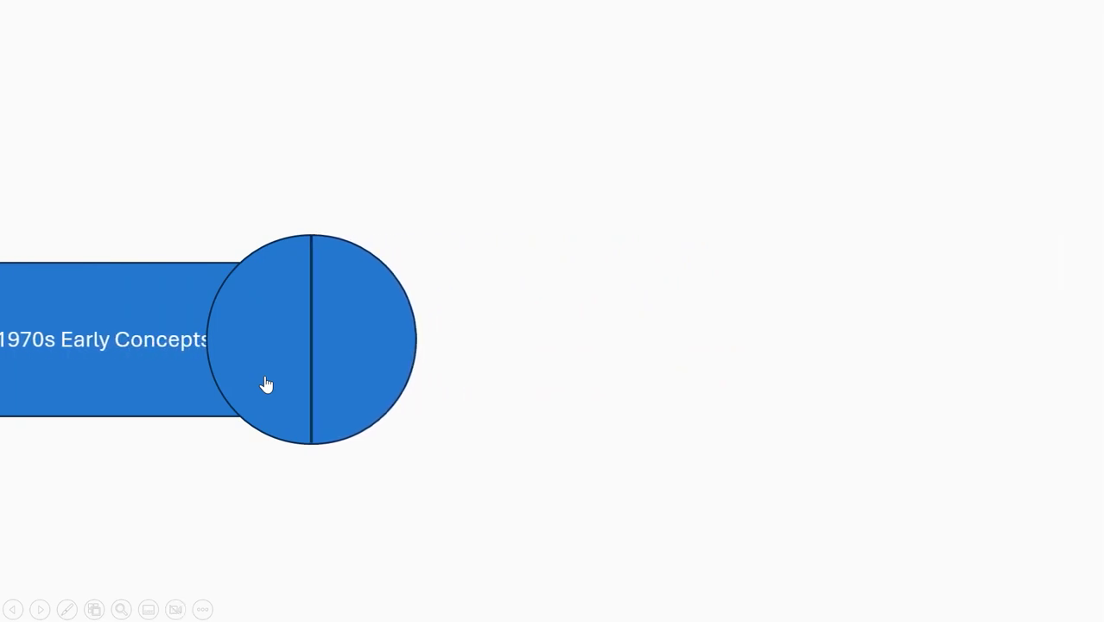
pyautogui.press('Escape')
# Step: Set the second motion path to start After Previous with a 01.50-second delay
pyautogui.click(1028, 229)
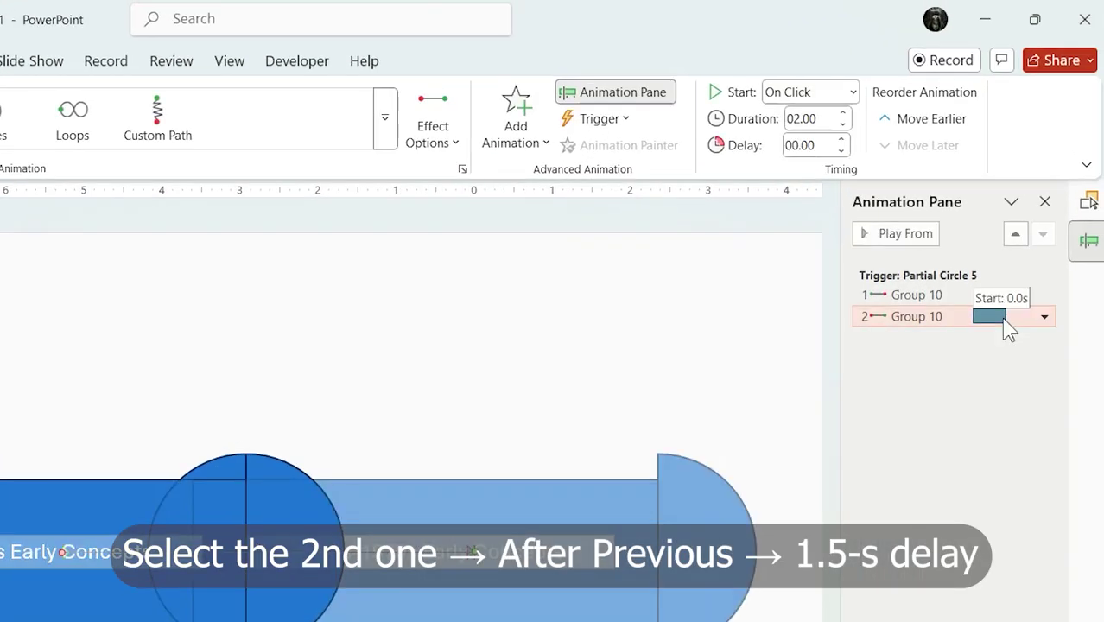
pyautogui.click(852, 92)
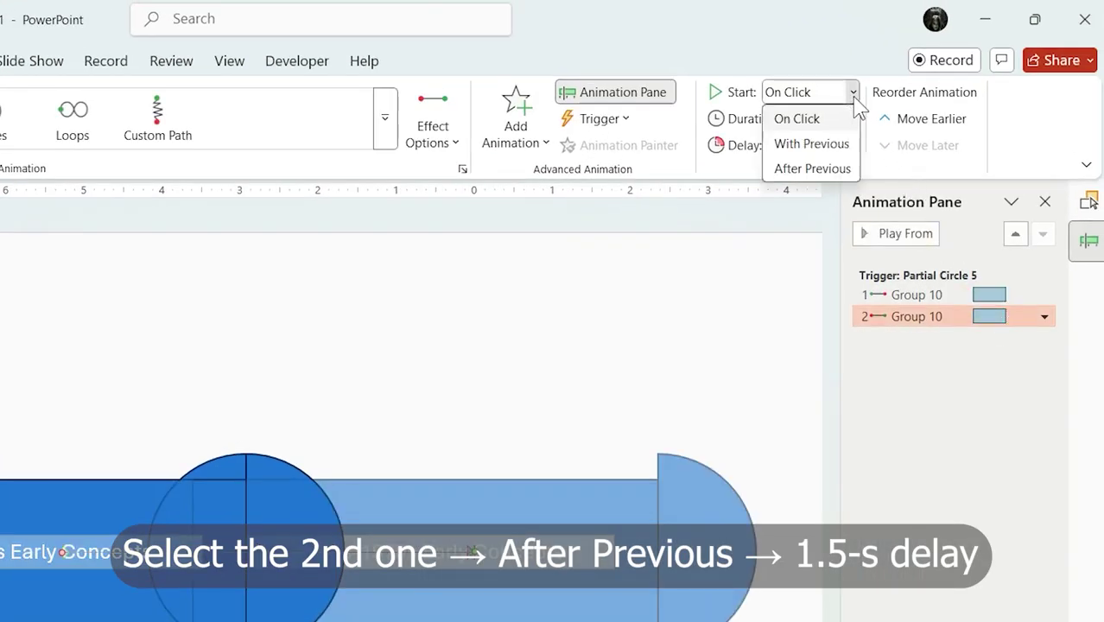
pyautogui.click(821, 169)
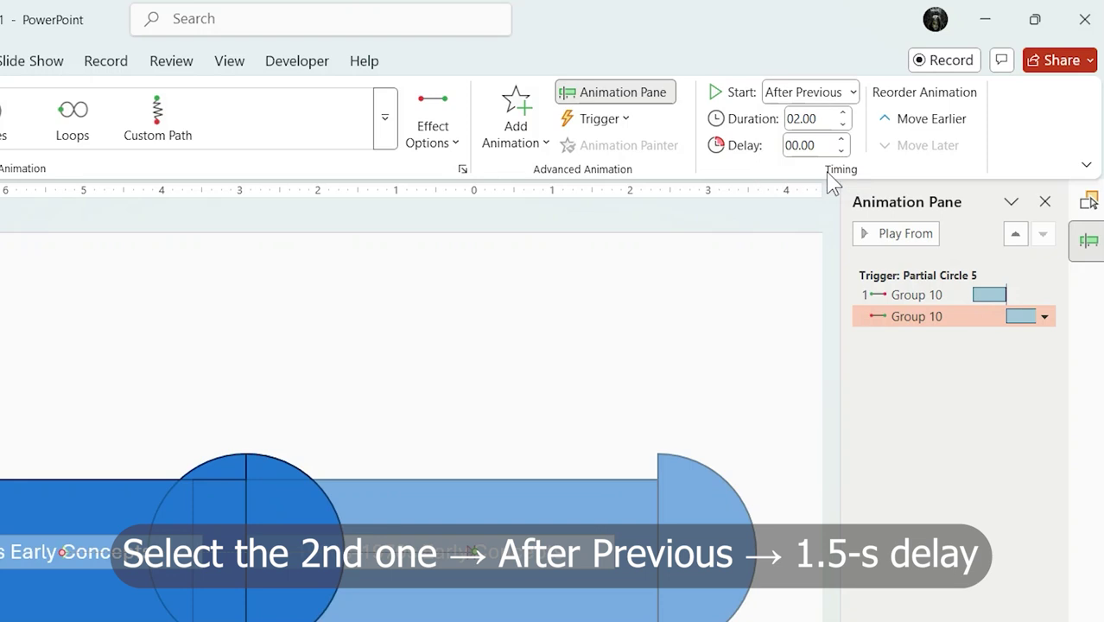
pyautogui.click(843, 140)
pyautogui.click(843, 141)
pyautogui.click(843, 141)
pyautogui.click(842, 141)
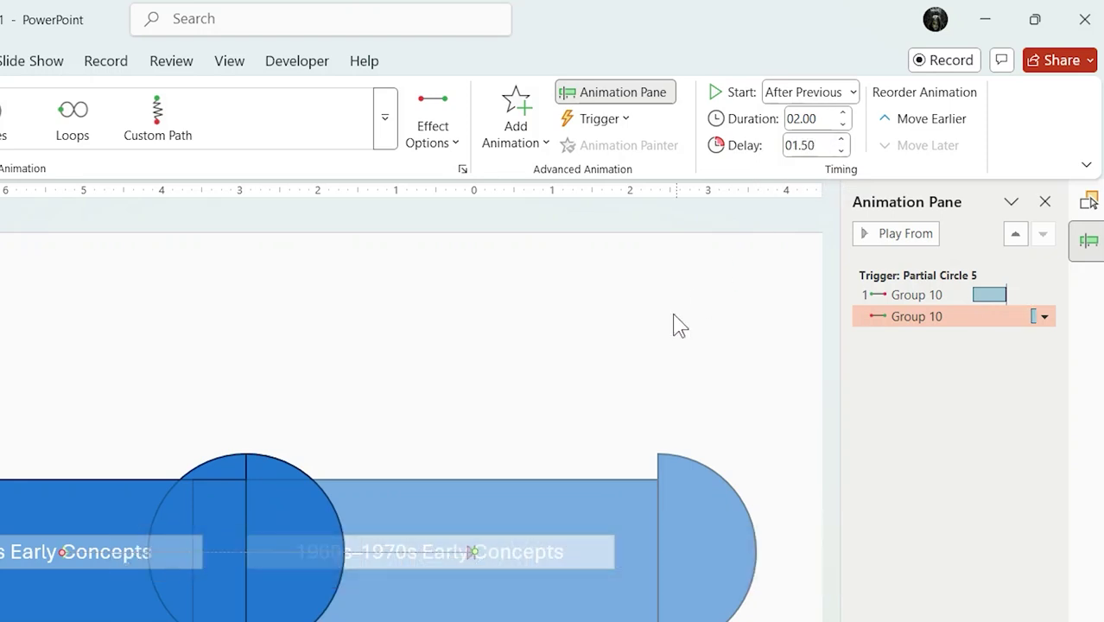
pyautogui.click(685, 304)
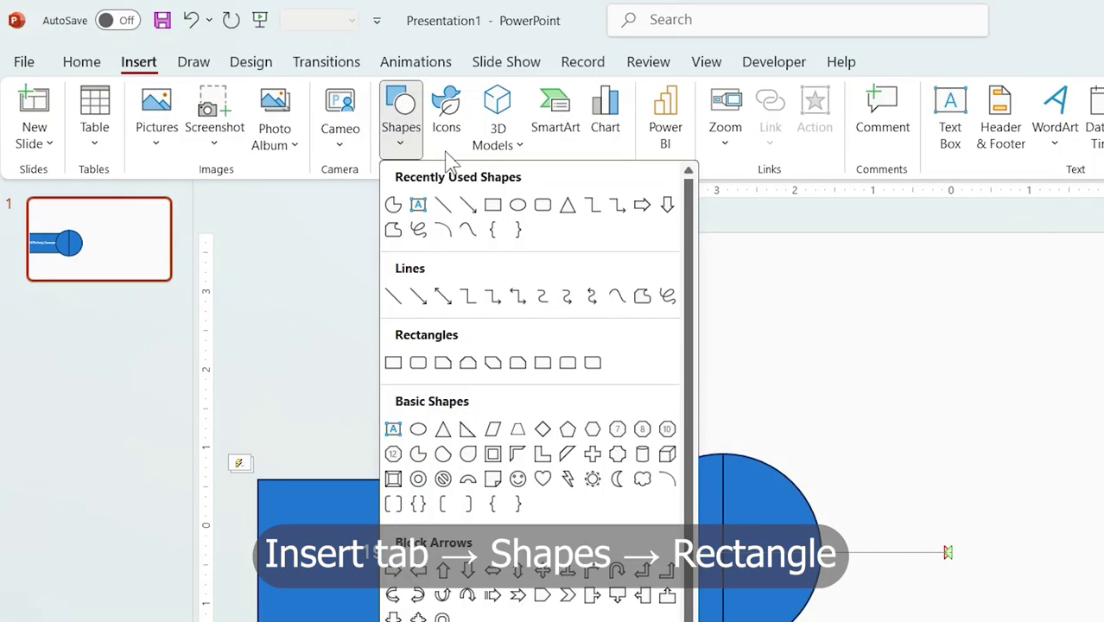
# Step: Draw a tall rectangle over the circle's left half with no outline and white fill
pyautogui.click(494, 212)
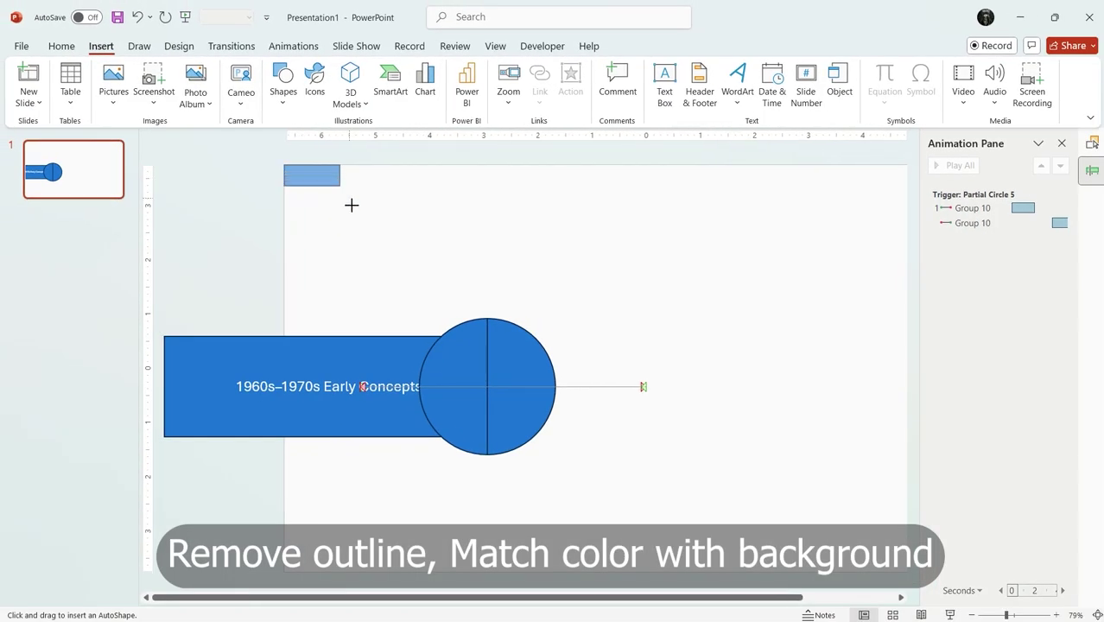
pyautogui.moveTo(352, 205)
pyautogui.mouseDown()
pyautogui.moveTo(451, 505)
pyautogui.moveTo(487, 566)
pyautogui.mouseUp()
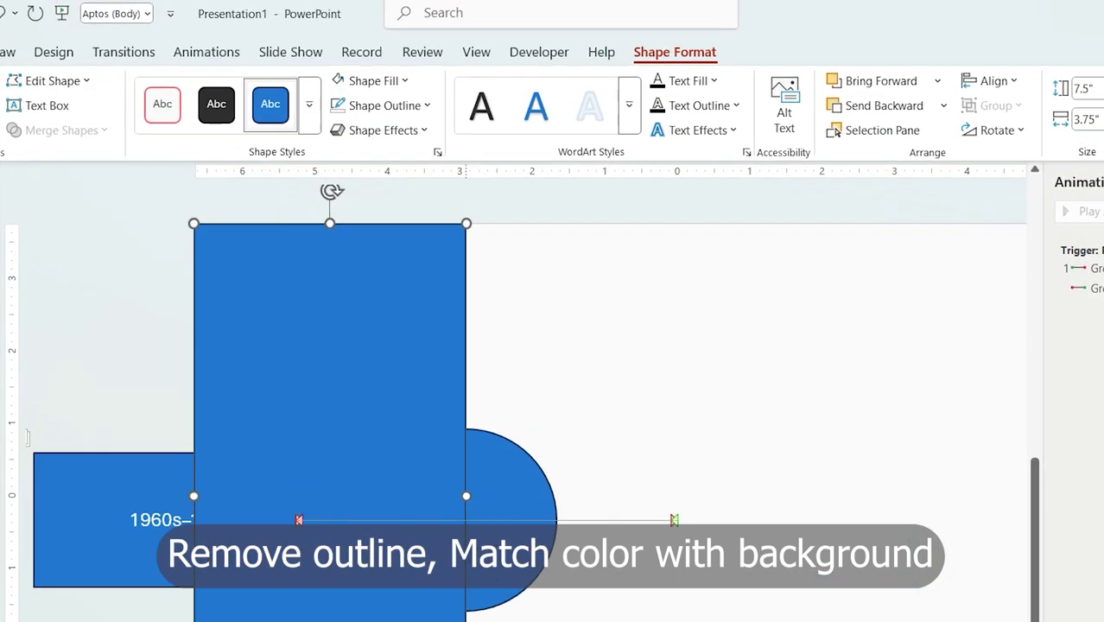
pyautogui.click(335, 104)
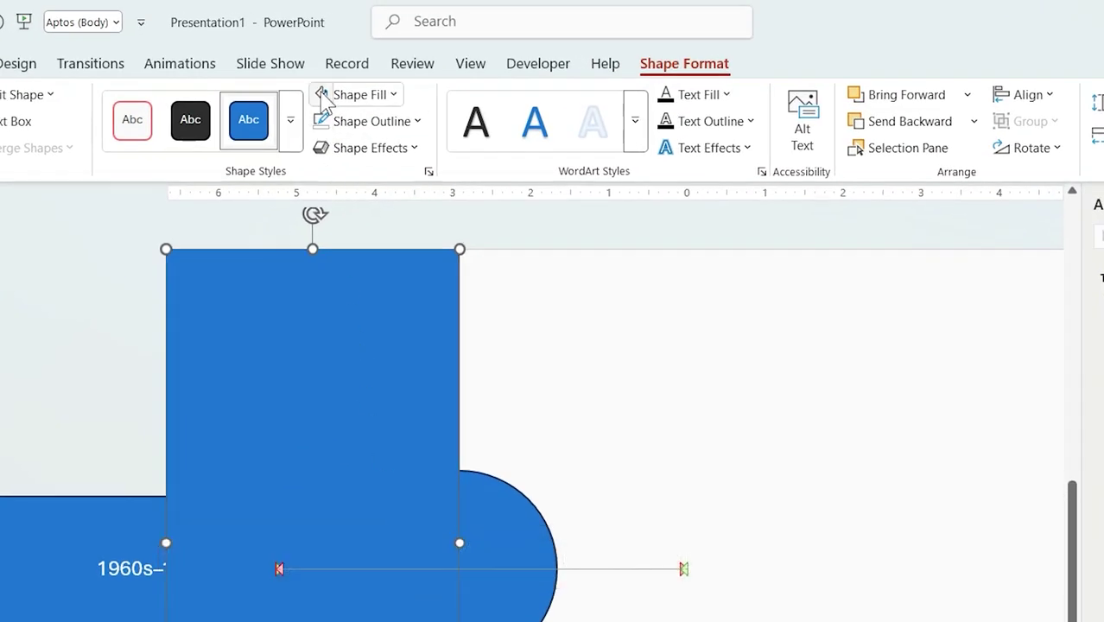
pyautogui.click(338, 81)
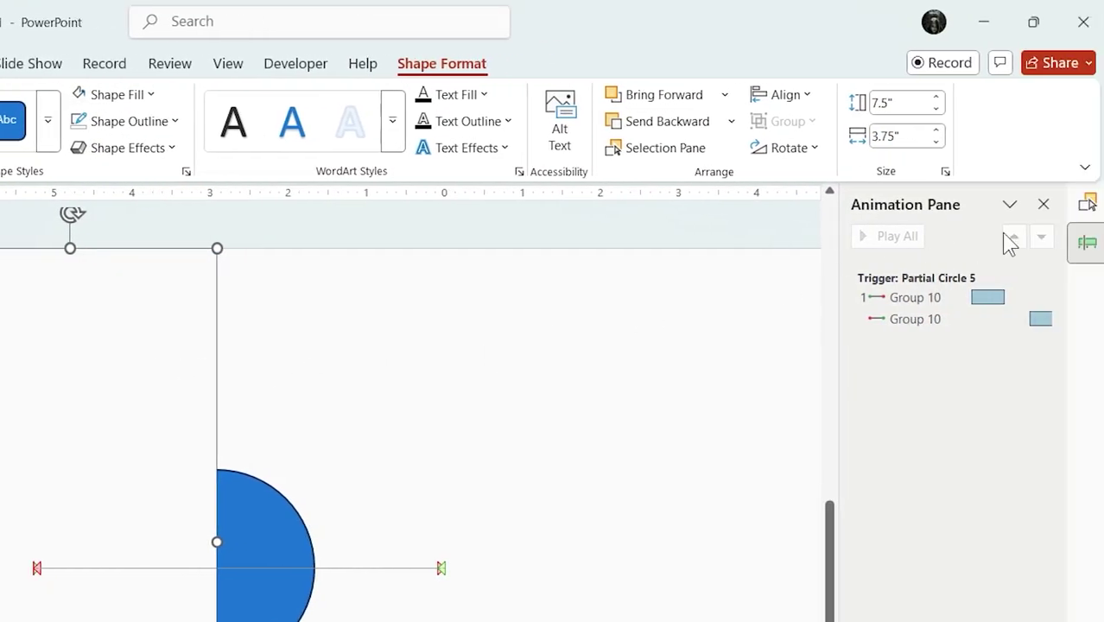
# Step: Reorder Rectangle 12 beneath Partial Circle 5 but above Group 10 in the Selection Pane
pyautogui.click(1087, 204)
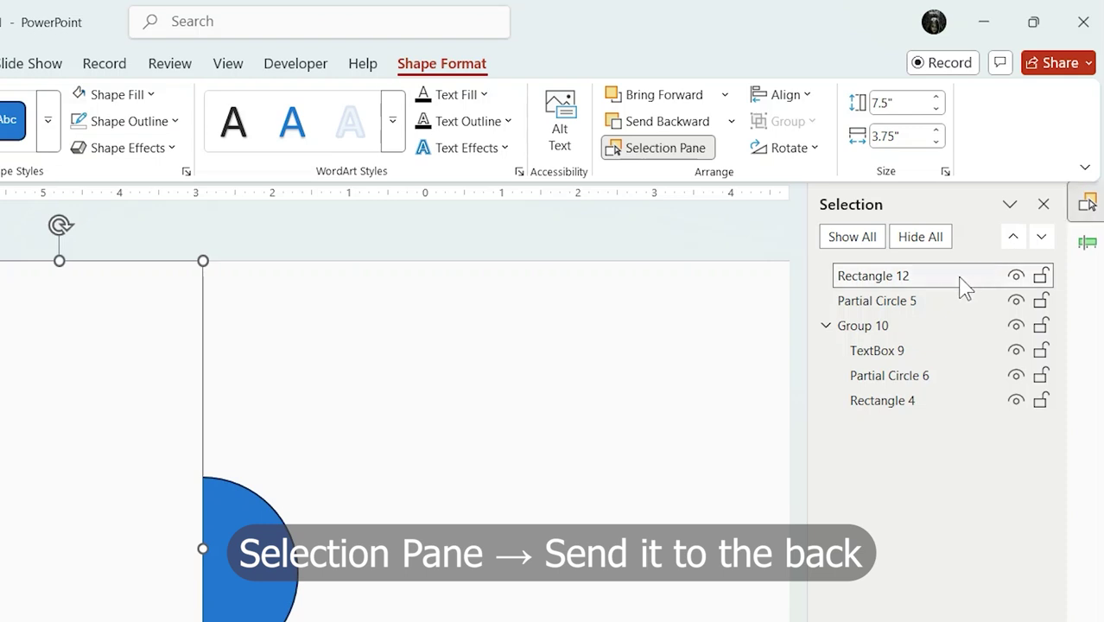
pyautogui.moveTo(965, 288); pyautogui.dragTo(955, 326)
pyautogui.click(461, 479)
pyautogui.click(280, 600)
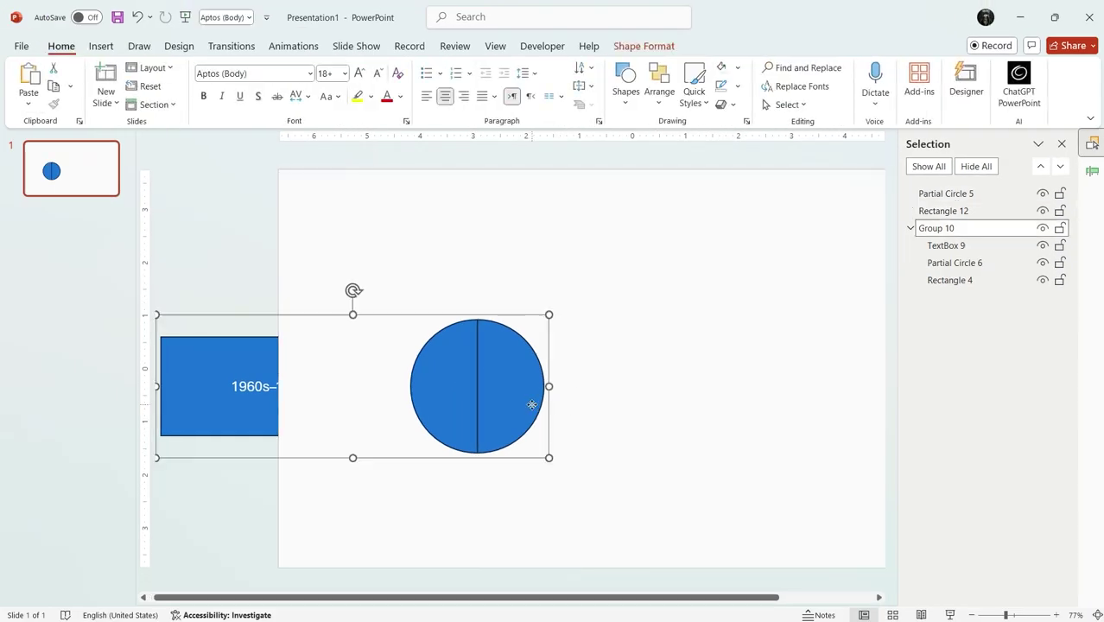
pyautogui.click(665, 51)
pyautogui.click(659, 210)
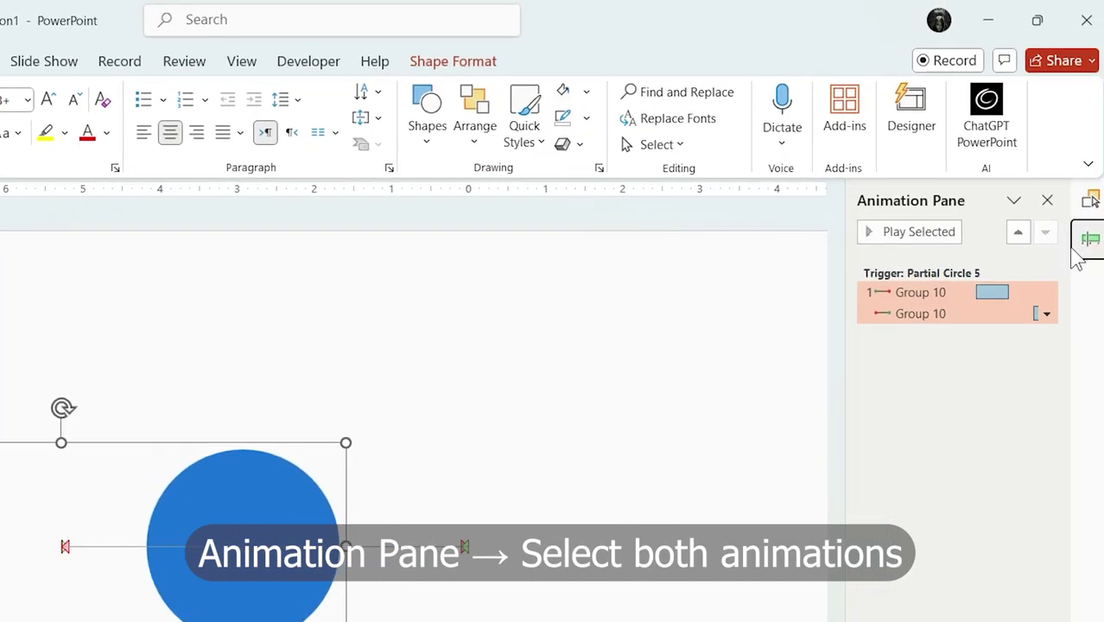
# Step: Give both Group 10 motion paths a 0.74 s smooth start, 0 s smooth end and 1.24 s bounce end
pyautogui.rightClick(1007, 228)
pyautogui.click(938, 416)
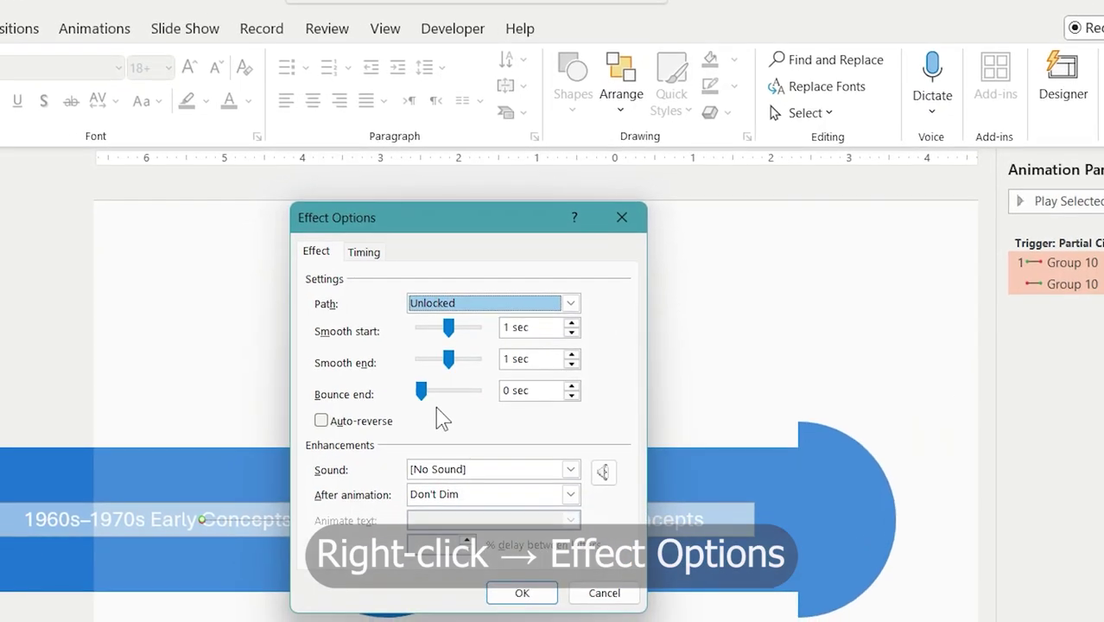
pyautogui.moveTo(421, 390); pyautogui.dragTo(460, 399)
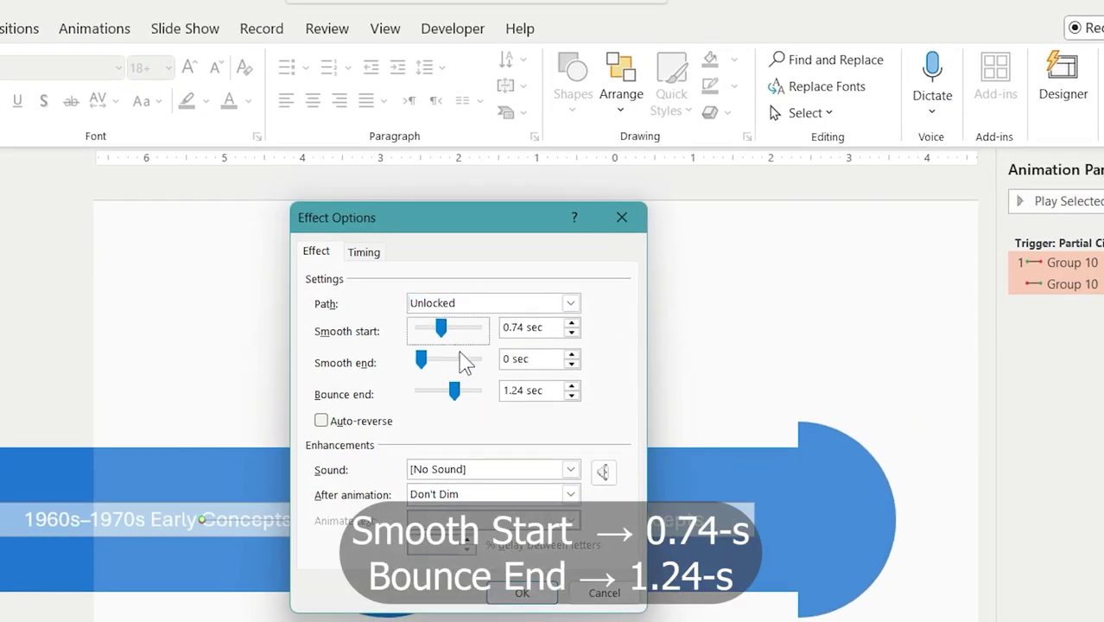
pyautogui.click(522, 593)
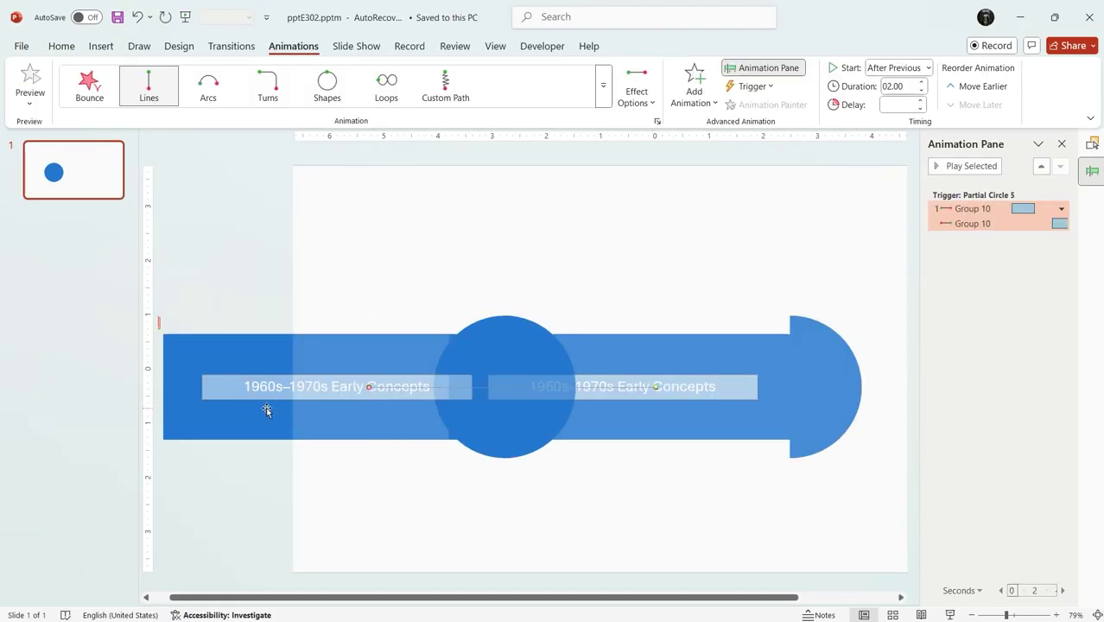
# Step: Shrink the circle-and-bar timeline assembly so it sits near the slide's bottom edge, then select the circle
pyautogui.click(267, 411)
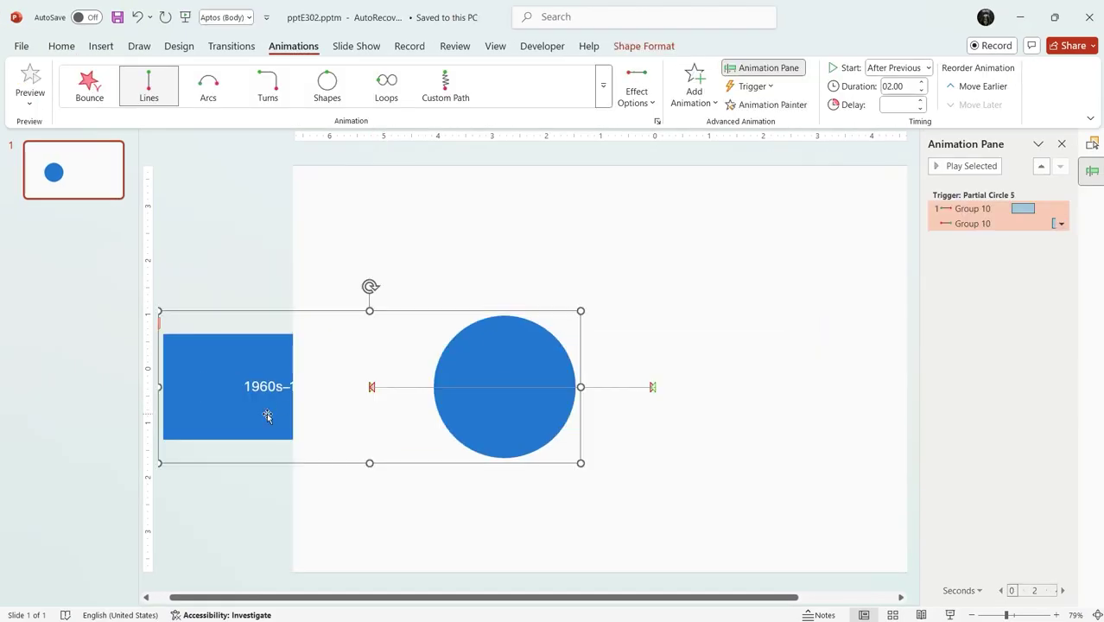
pyautogui.moveTo(581, 311); pyautogui.dragTo(487, 489)
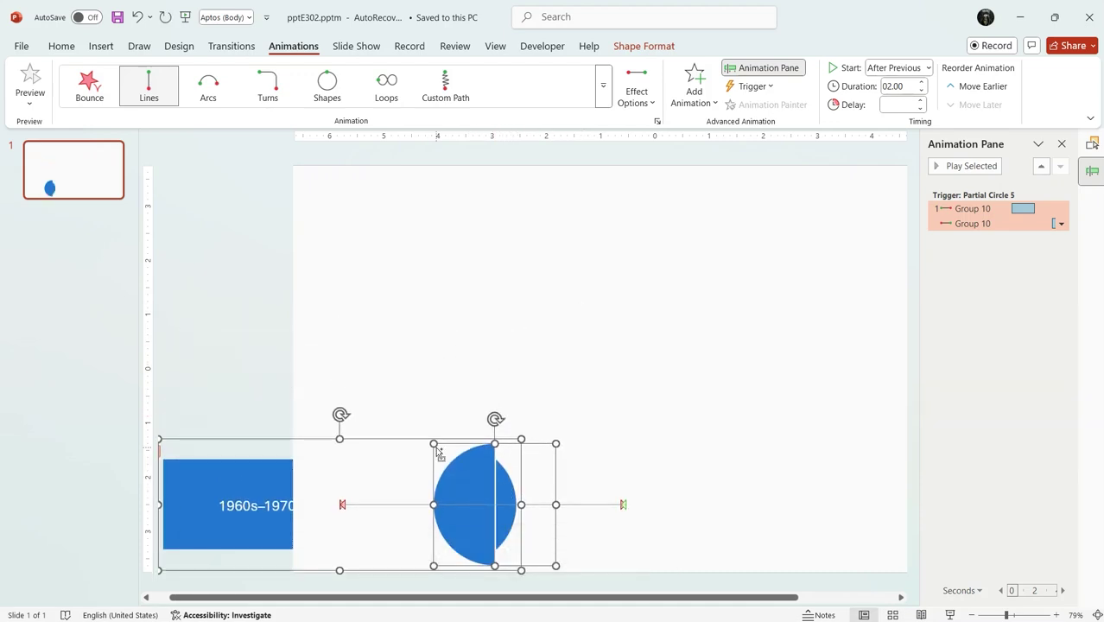
pyautogui.click(453, 456)
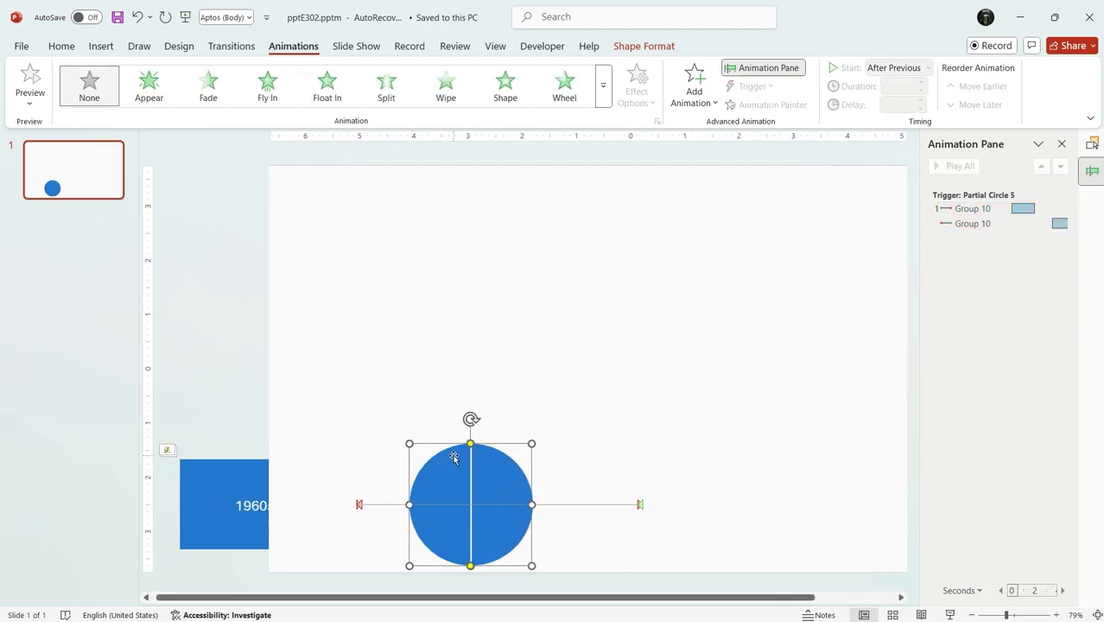